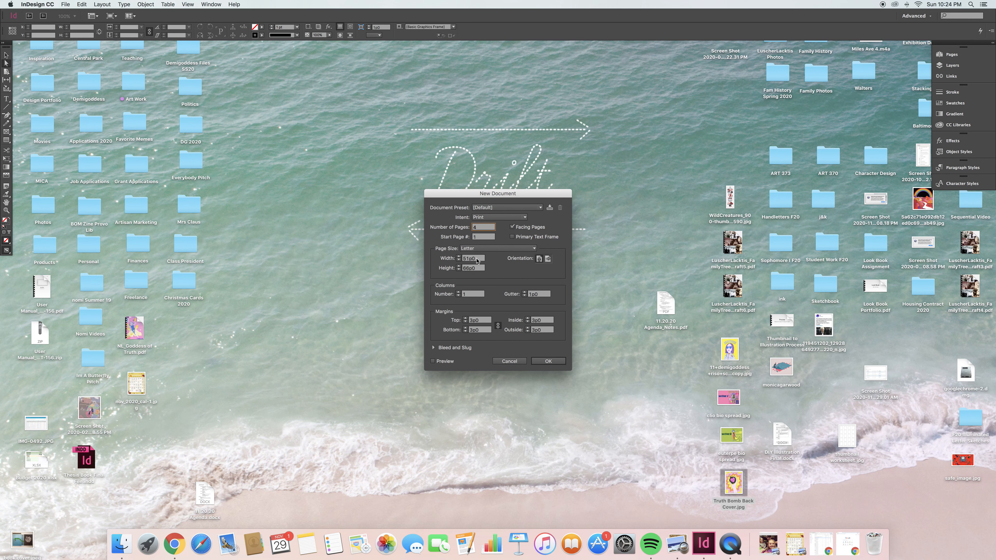
Create a four-page Letter-size print document with facing pages and 3p0 margins
left_click(489, 250)
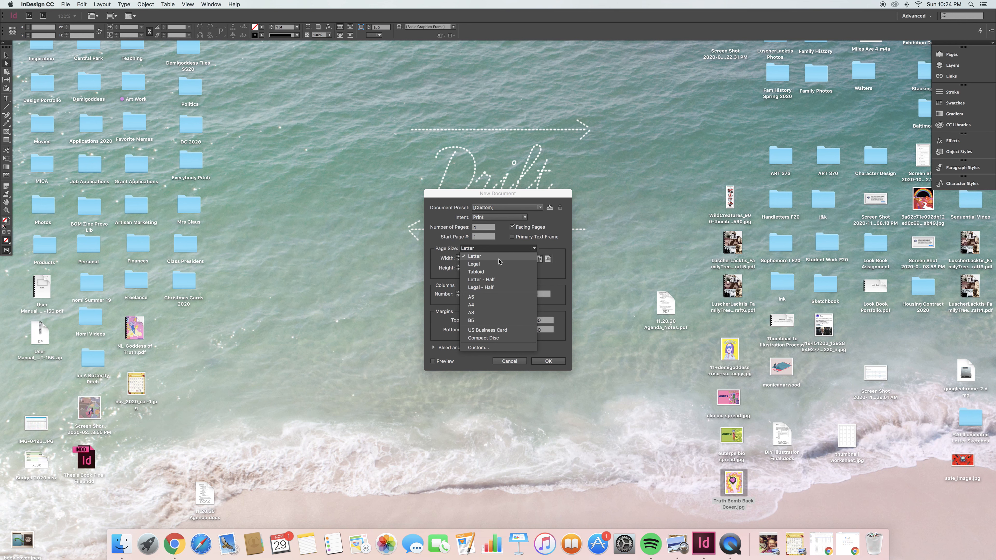
left_click(498, 257)
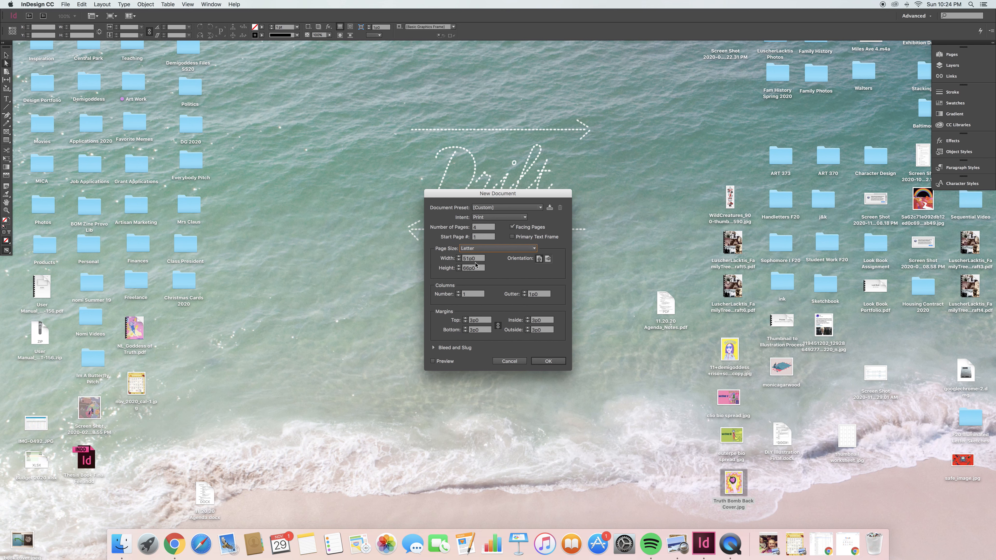
left_click(511, 252)
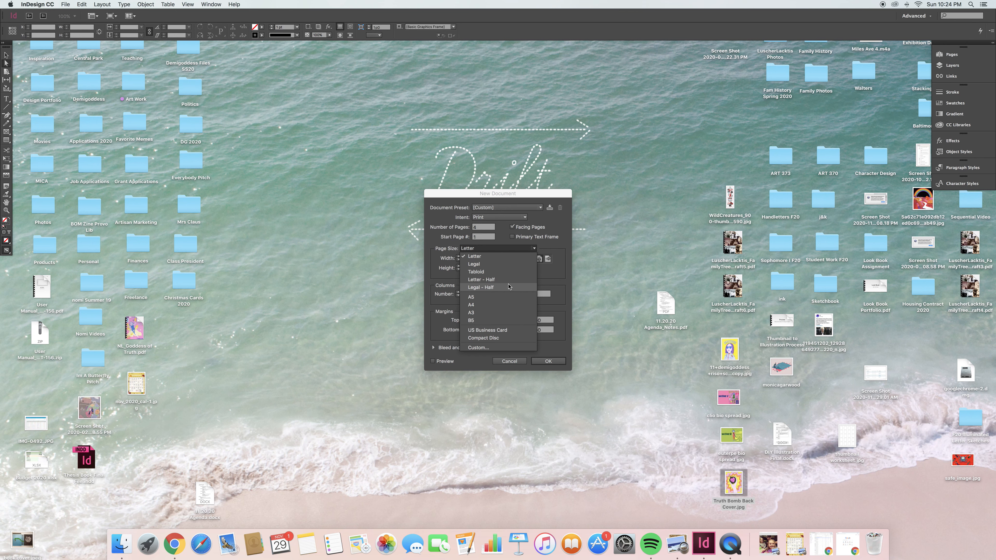
left_click(554, 262)
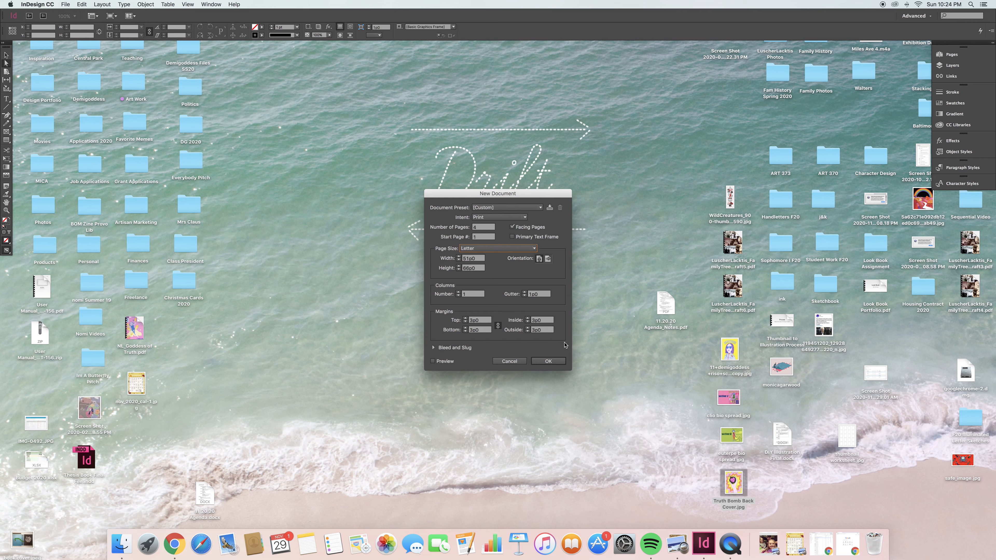
left_click(549, 362)
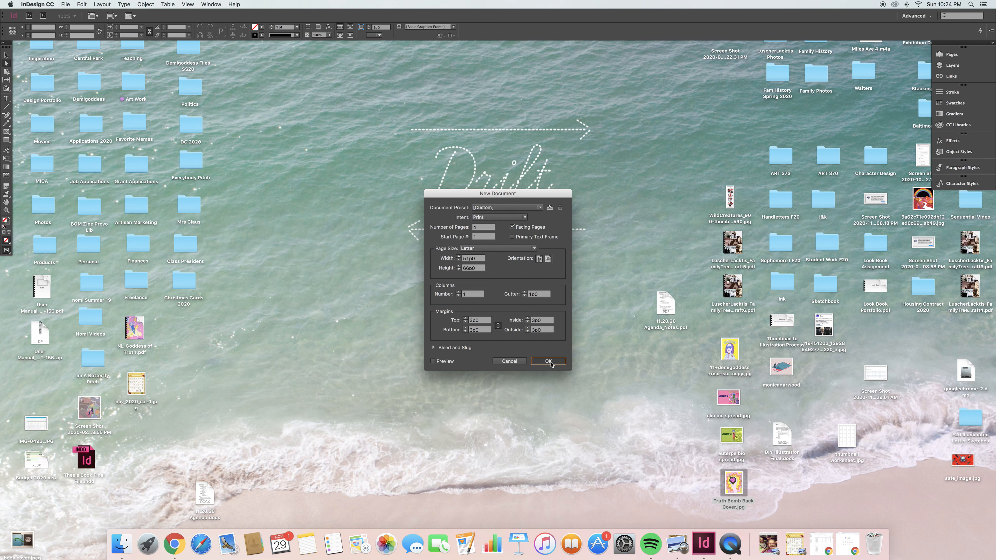
left_click(549, 362)
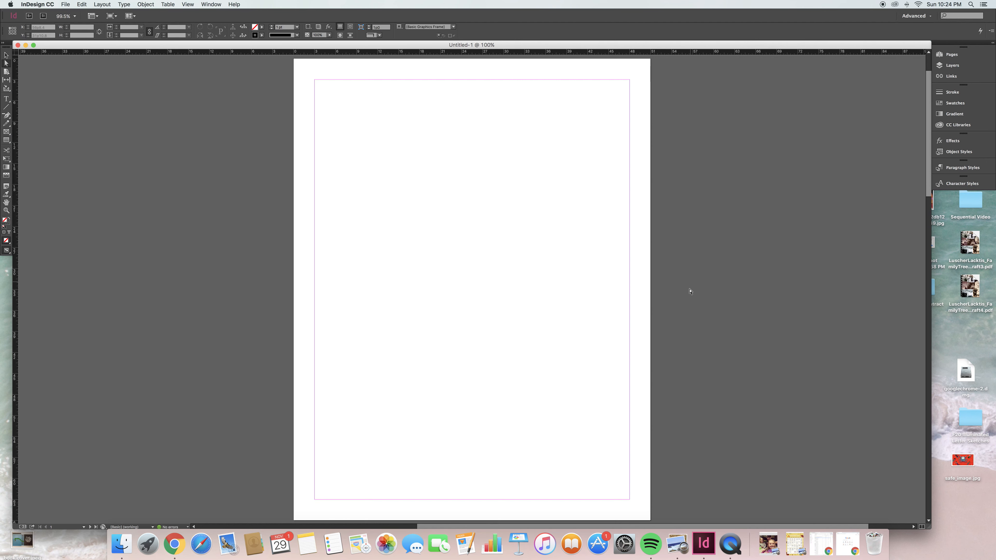
Look through the new document's cover page, inside spread and back page at 50% zoom
scroll(691, 295, "down", 5)
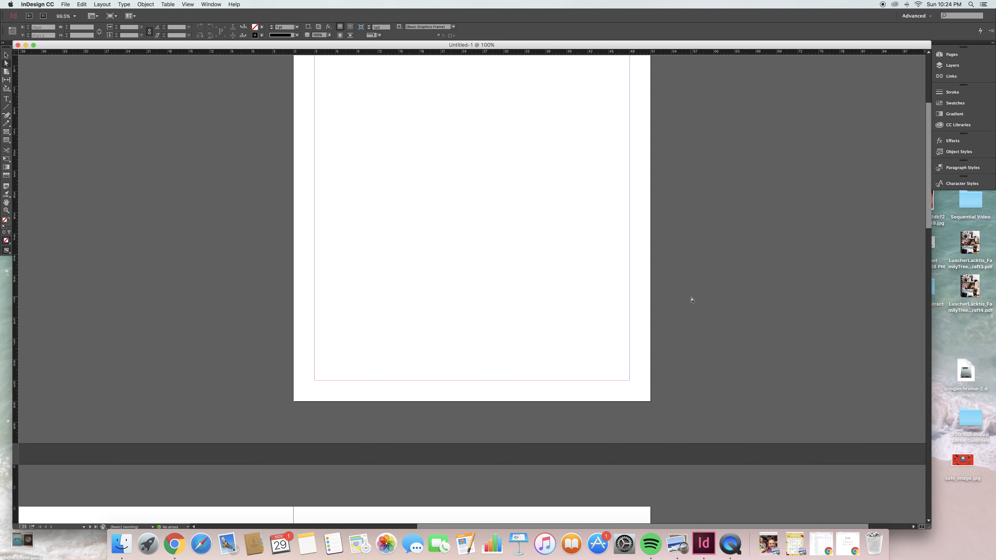
key("super+minus")
key("super+minus")
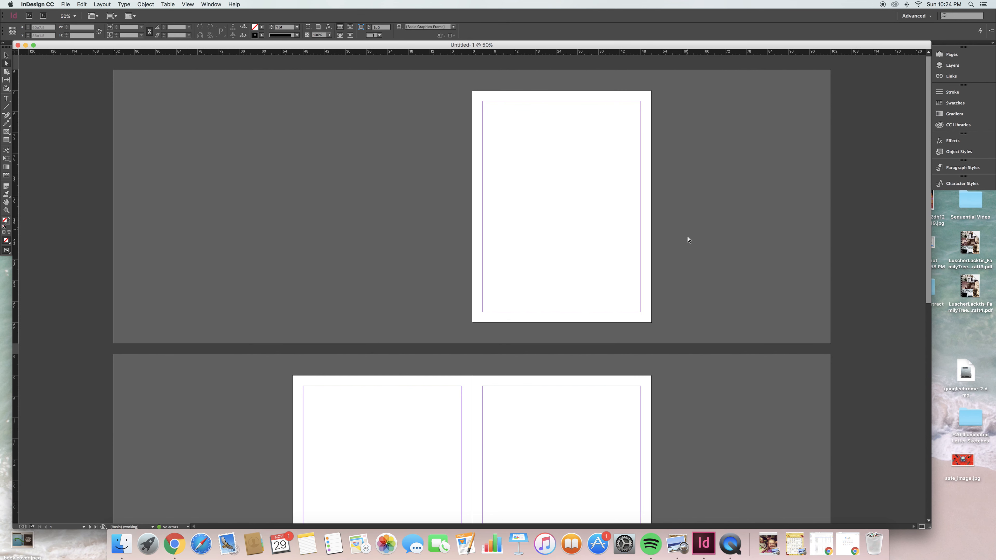
scroll(688, 240, "down", 10)
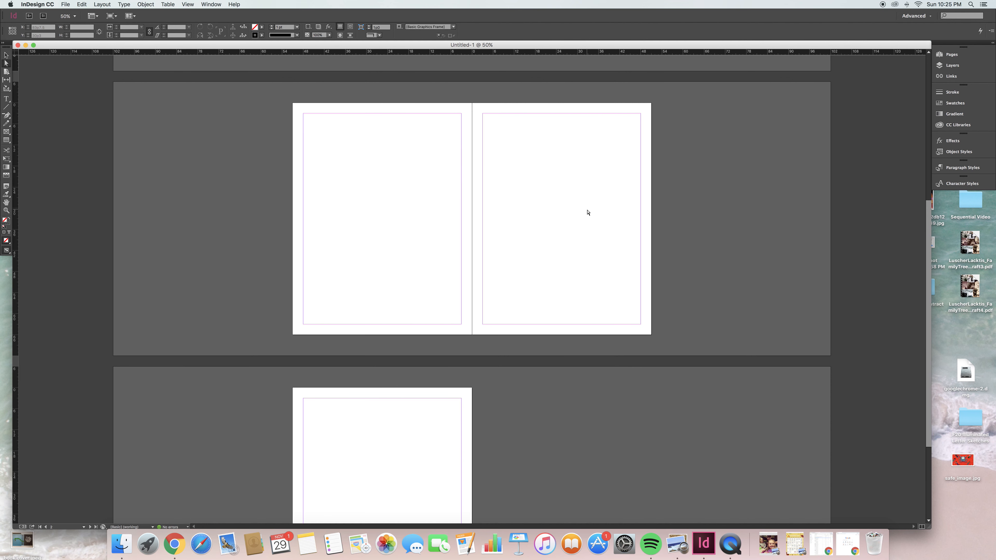
scroll(521, 274, "down", 5)
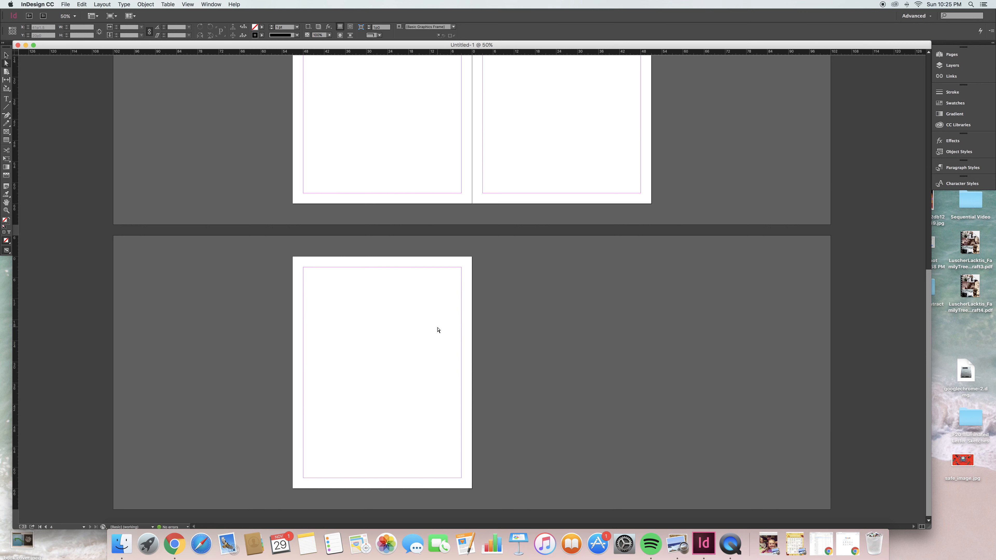
scroll(438, 330, "up", 7)
scroll(438, 330, "up", 1)
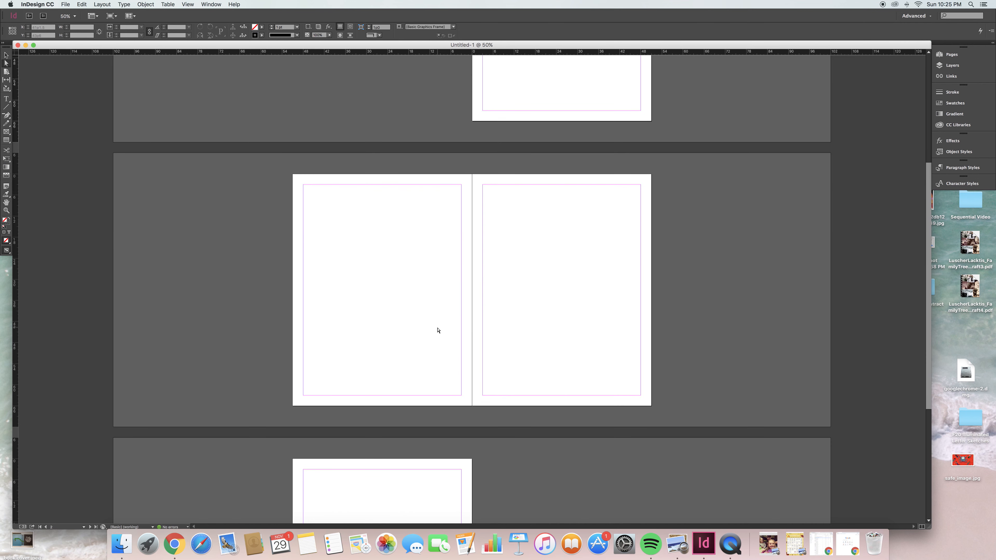
scroll(438, 330, "up", 2)
scroll(438, 330, "up", 3)
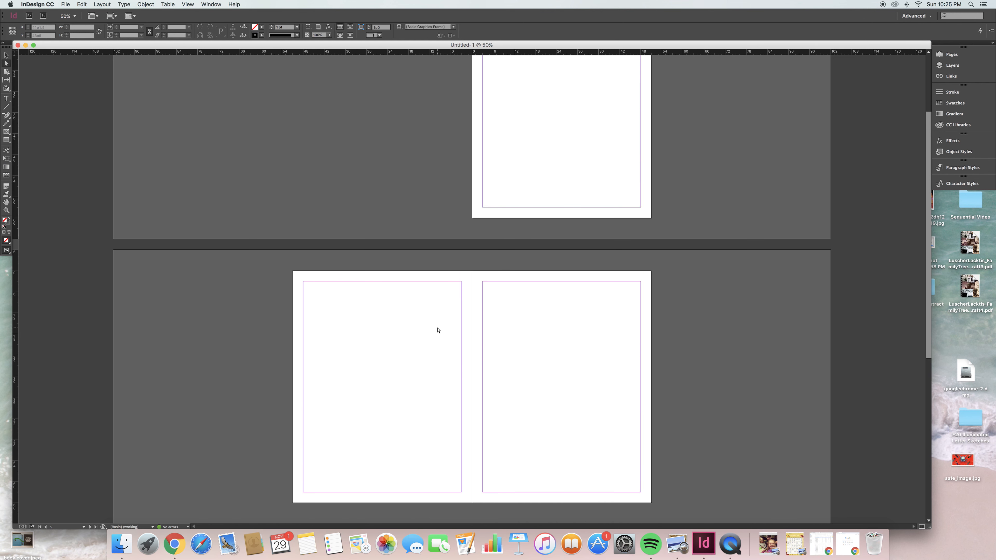
scroll(438, 330, "up", 4)
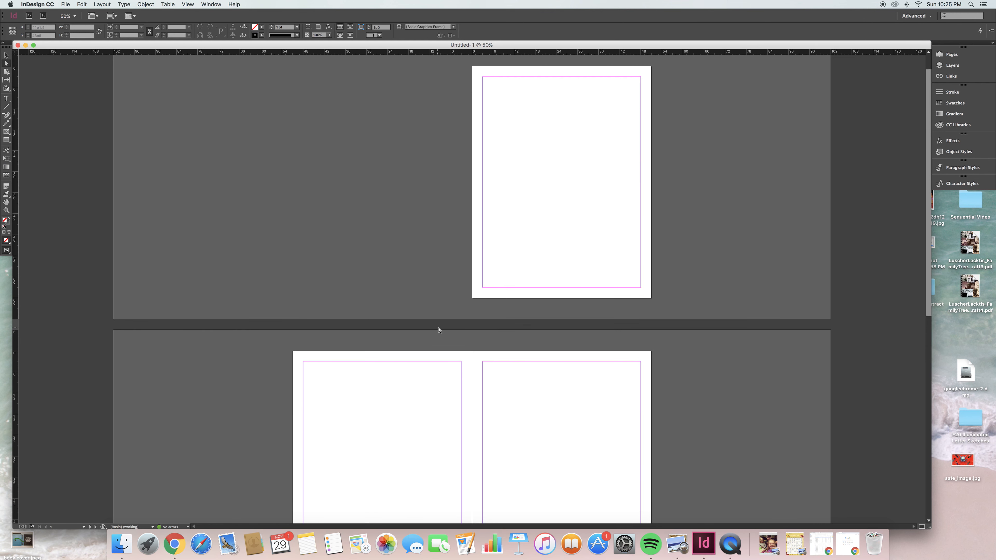
Add two pages after page 3 to form a second inside spread
left_click(958, 56)
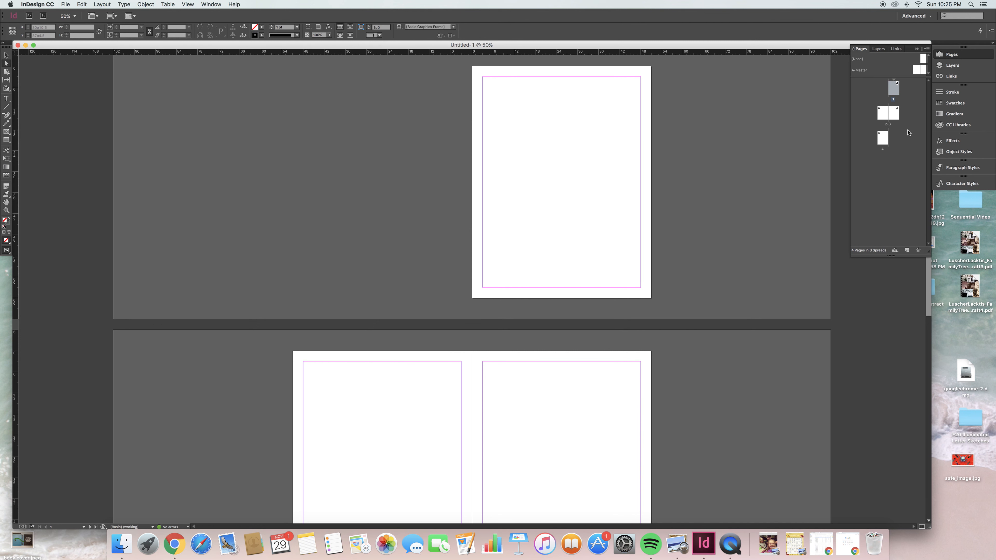
left_click(894, 116)
left_click(908, 250)
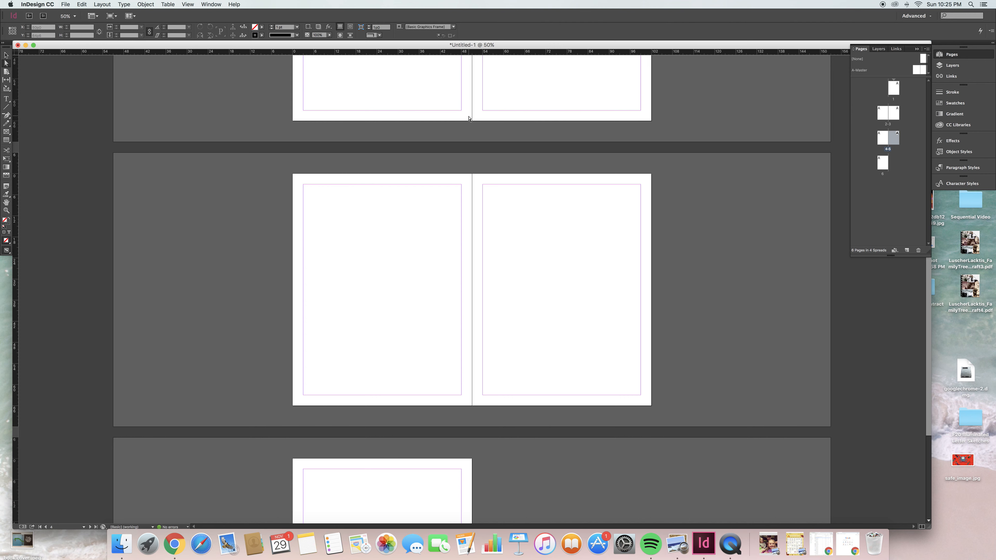
Minimize the document, create a desktop folder named Demi Characters and move the four artwork images into it
left_click(26, 45)
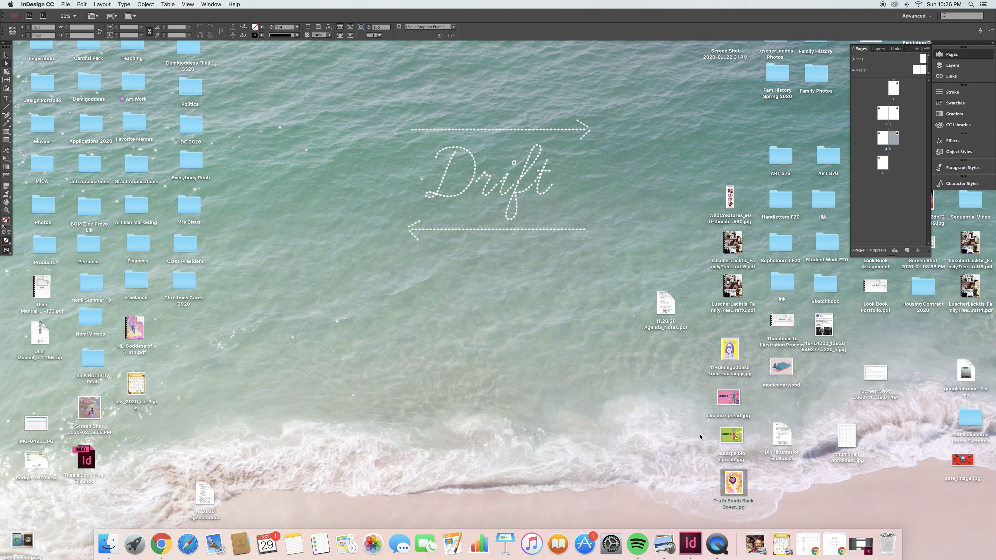
right_click(687, 390)
left_click(698, 391)
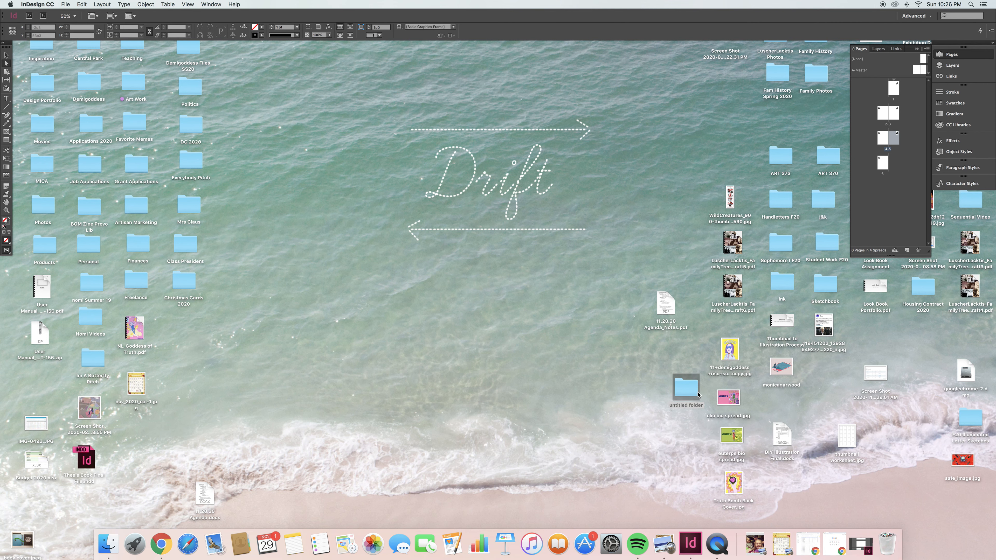
left_click(693, 408)
left_click(690, 406)
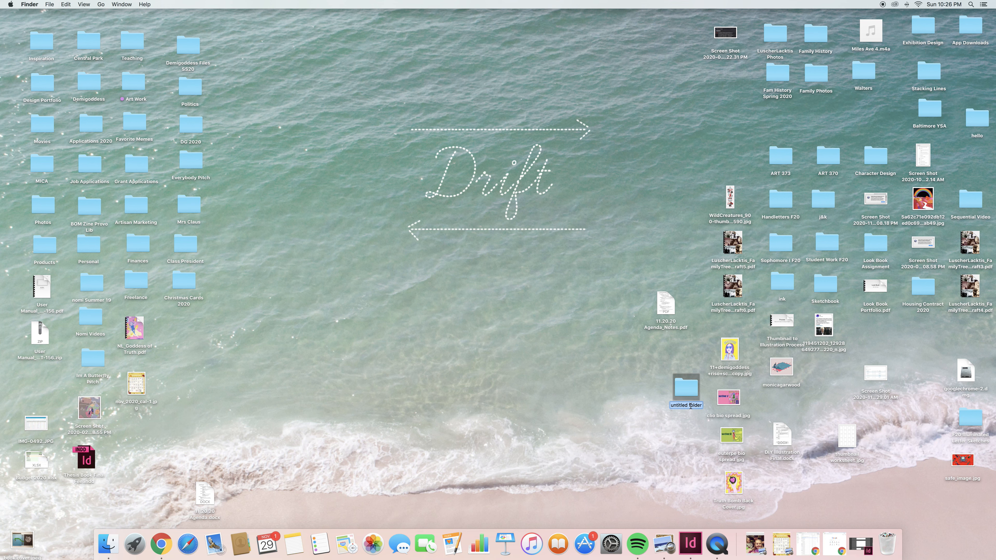
type("Demi Characters")
left_click(690, 419)
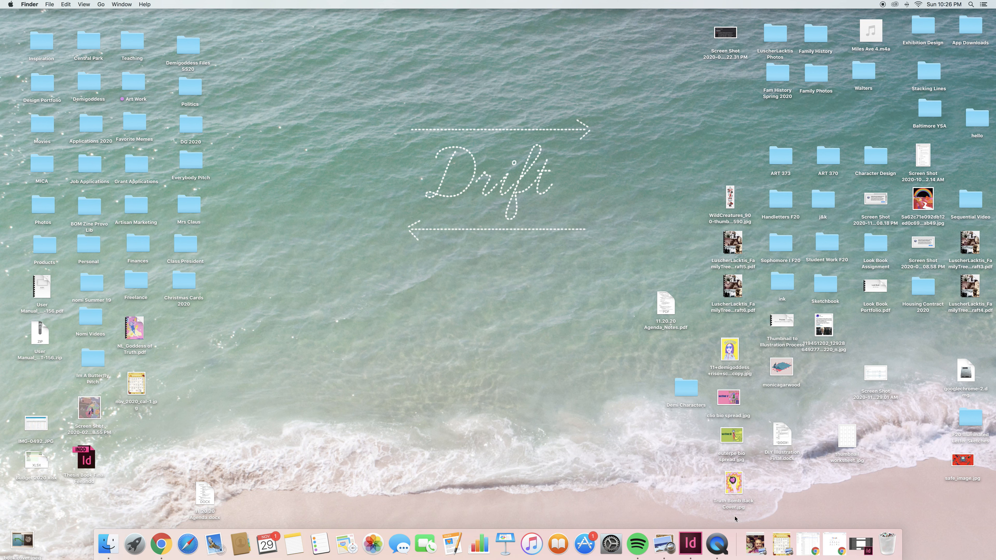
left_click_drag(734, 519, 687, 394)
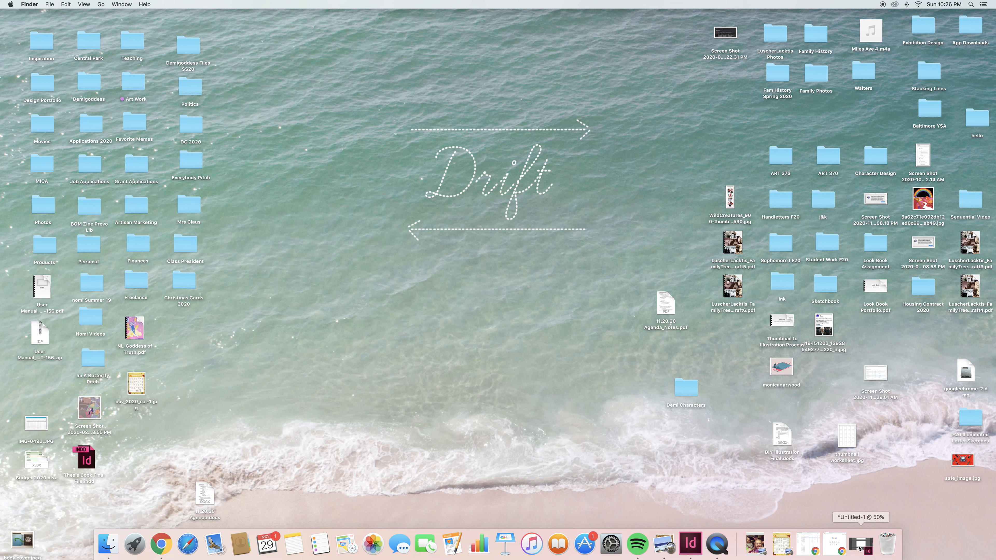
Restore the minimized document, open a Finder window on the Desktop folder beside it, and slightly shrink the document window
left_click(859, 549)
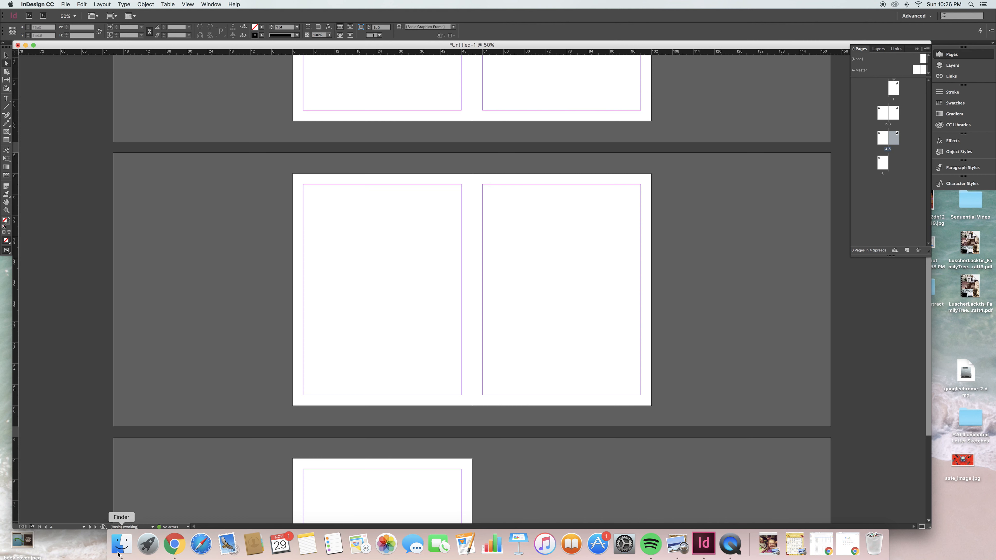
left_click(120, 545)
left_click_drag(140, 353, 706, 309)
left_click(698, 380)
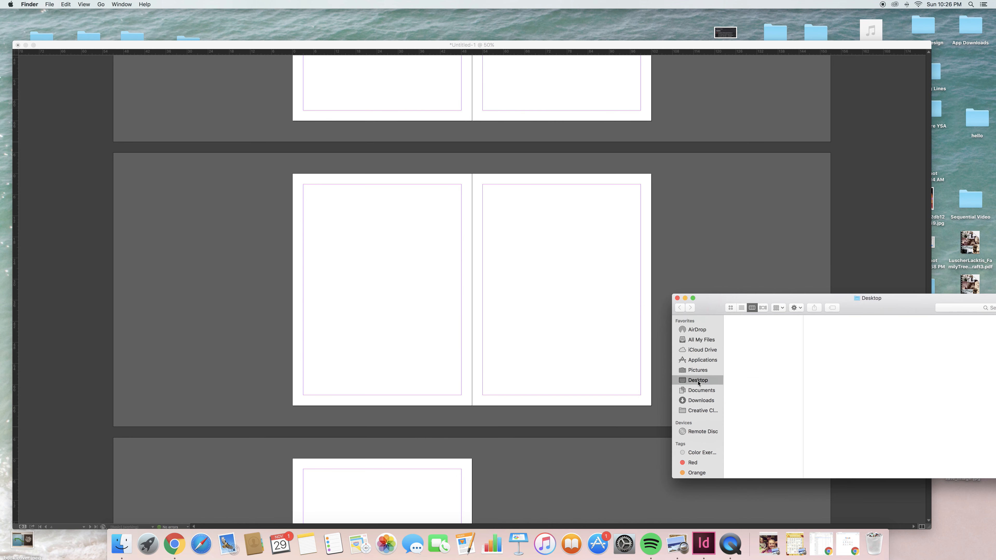
left_click(188, 479)
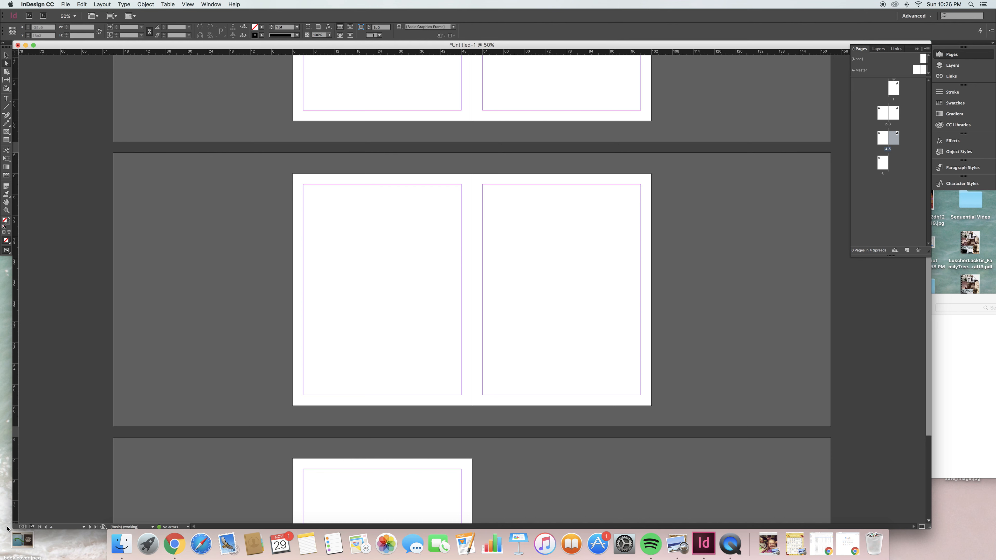
left_click_drag(7, 528, 16, 522)
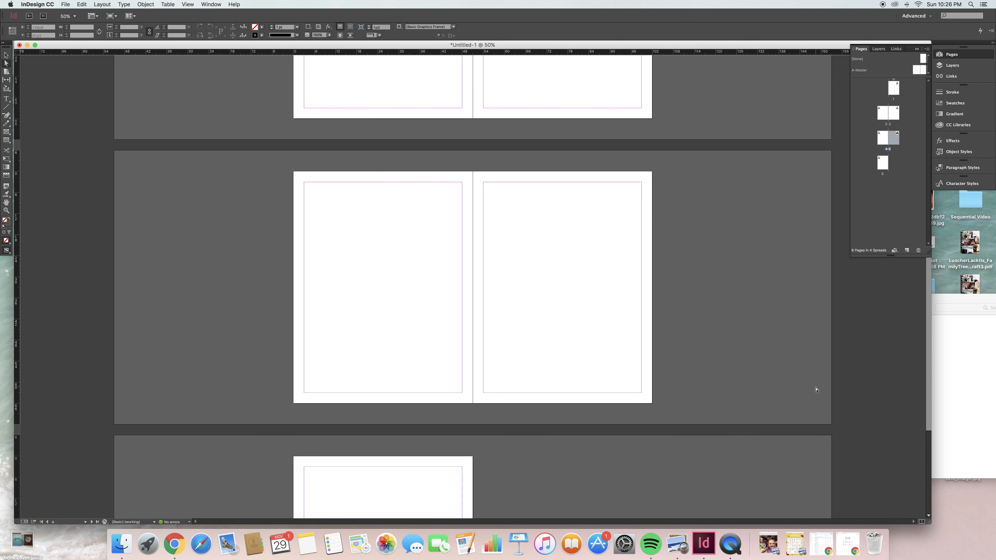
Open the Demi Characters folder in Finder and select the 11+demigoddess image file
left_click(979, 304)
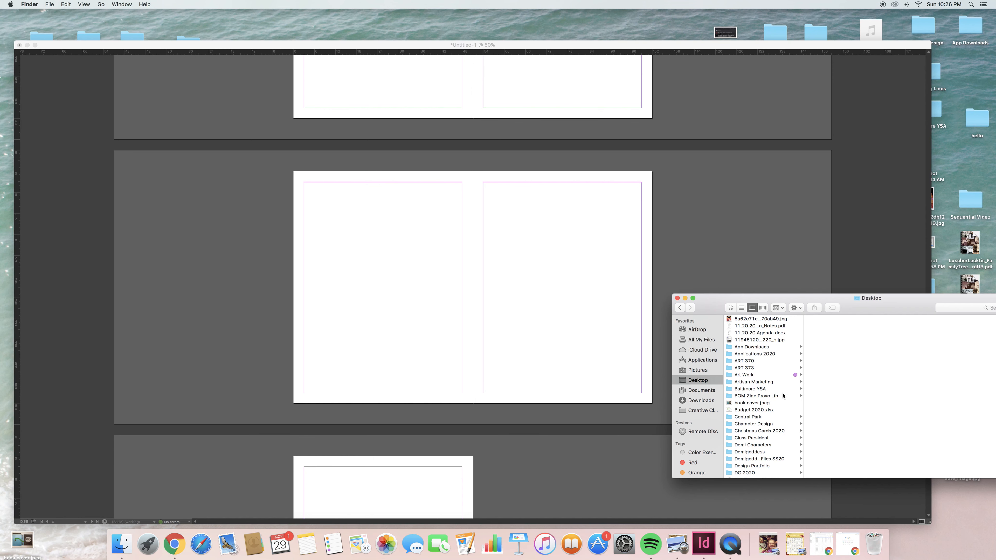
scroll(781, 404, "down", 2)
scroll(779, 412, "down", 3)
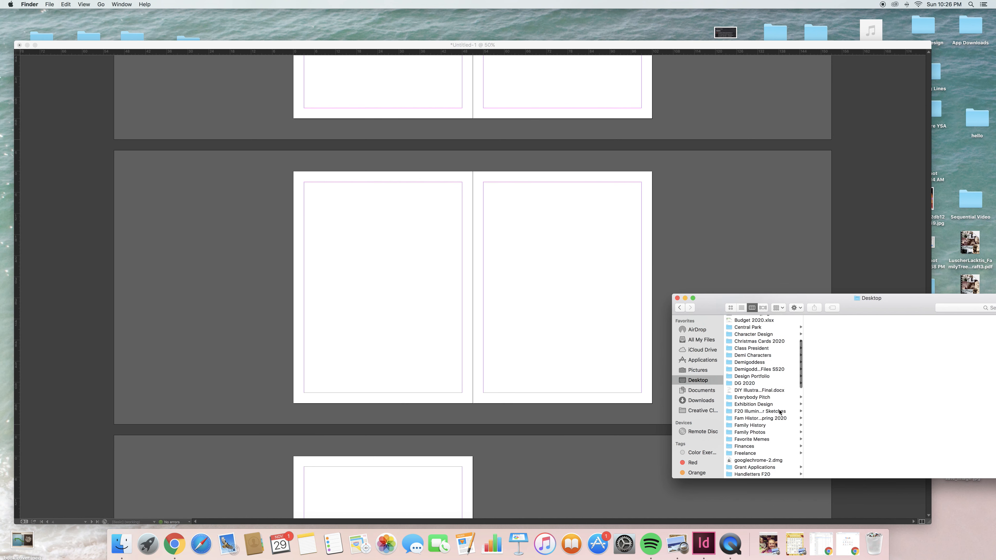
scroll(773, 398, "up", 2)
left_click(763, 383)
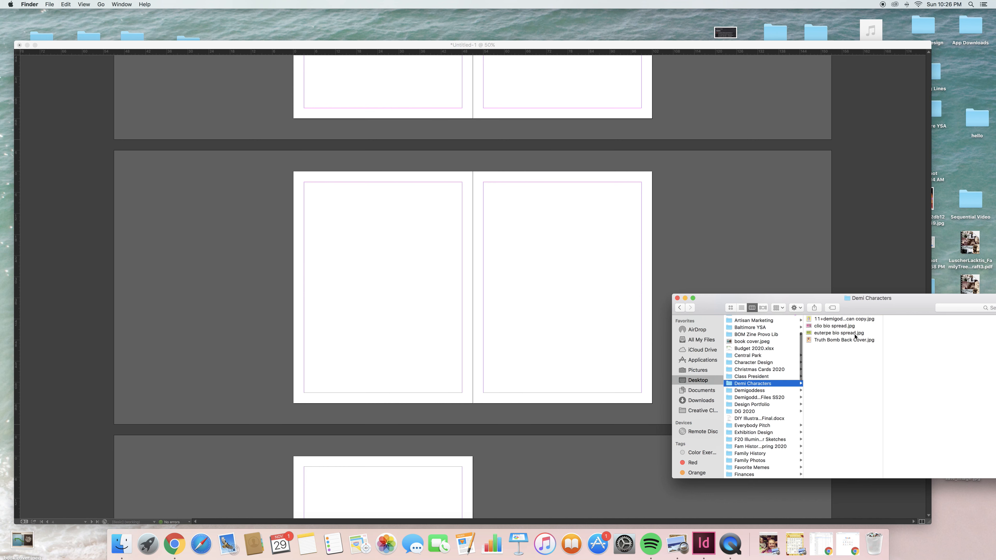
key("Right")
Try placing the 11+demigoddess image directly on the first page, scaled to about the page size, and delete it
scroll(571, 340, "up", 3)
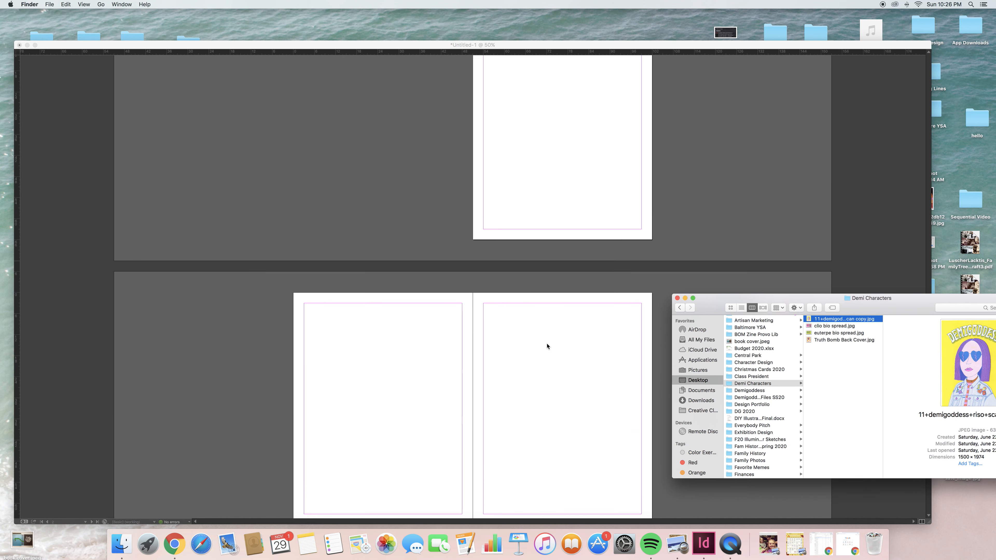
scroll(554, 348, "up", 2)
left_click(366, 286)
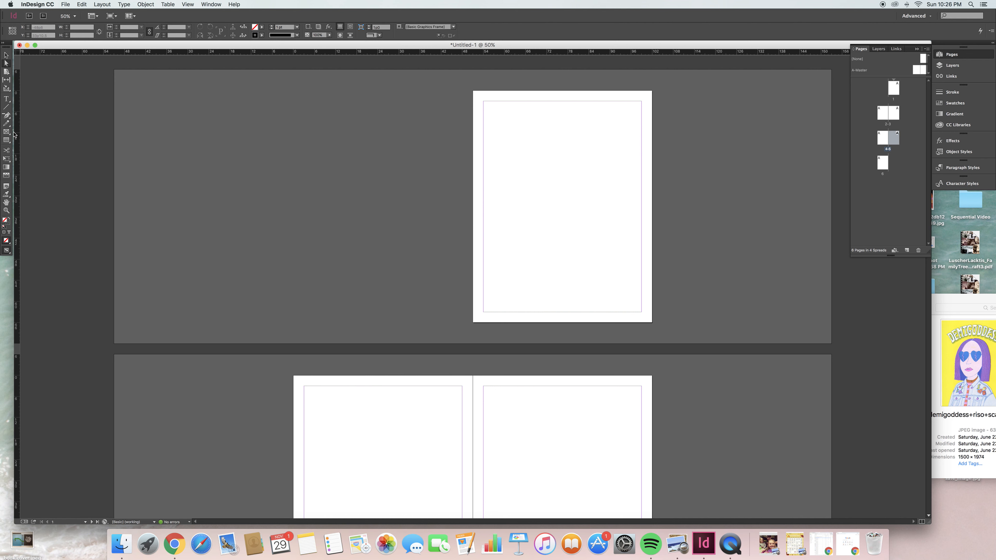
left_click(957, 295)
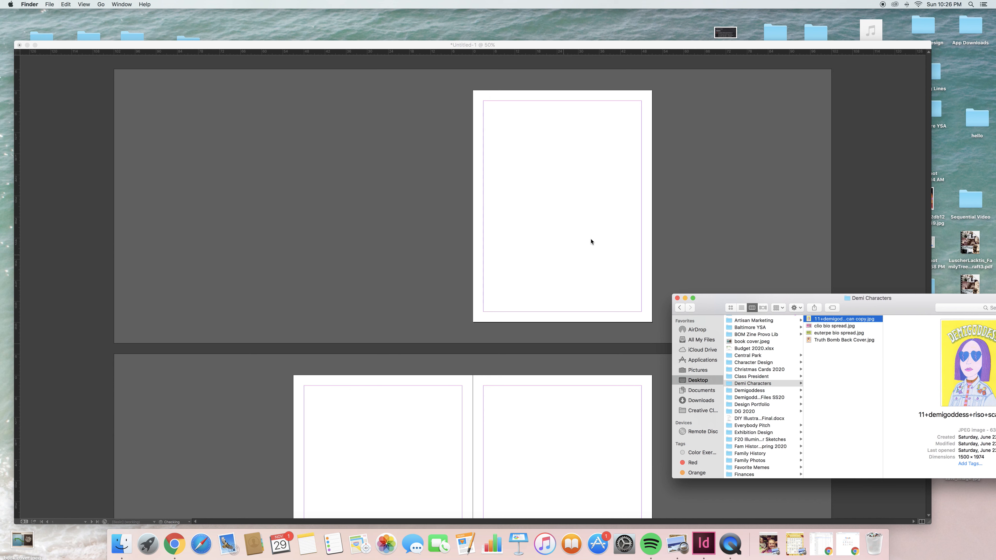
scroll(498, 116, "down", 2)
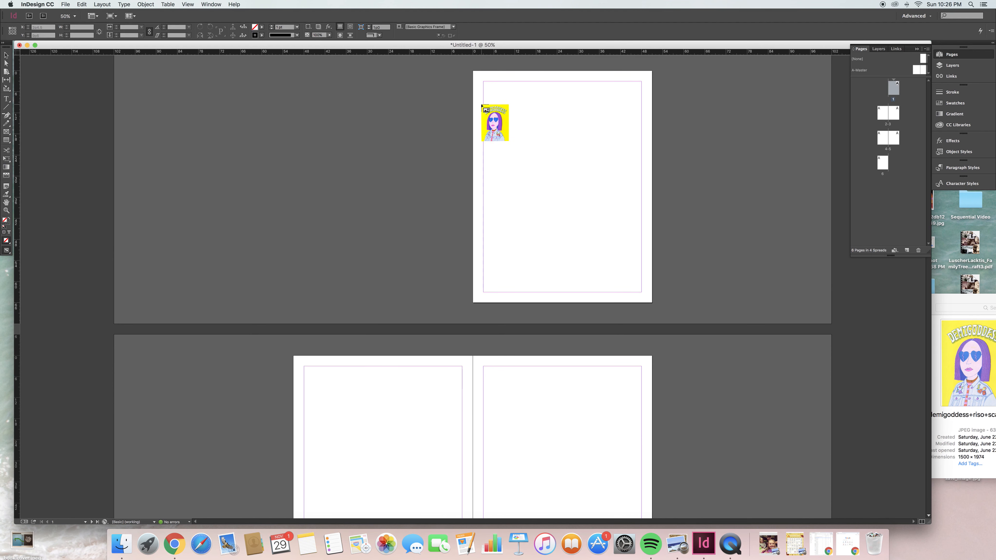
scroll(472, 94, "up", 2)
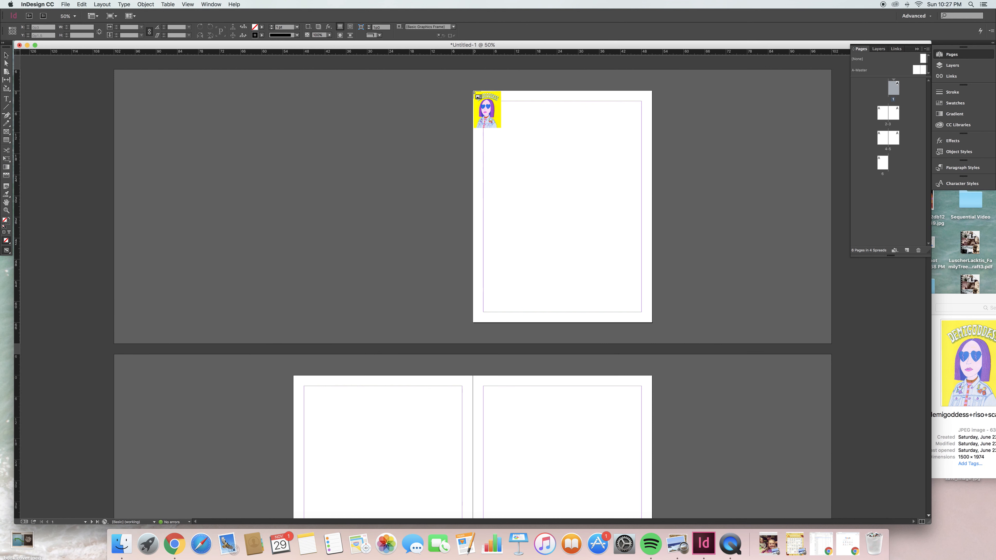
left_click_drag(474, 91, 658, 322)
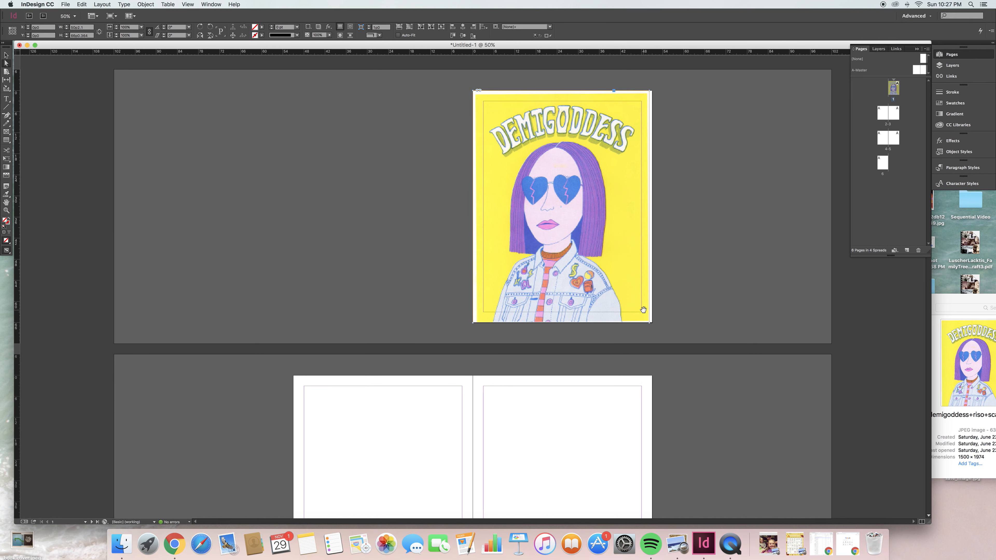
key("Delete")
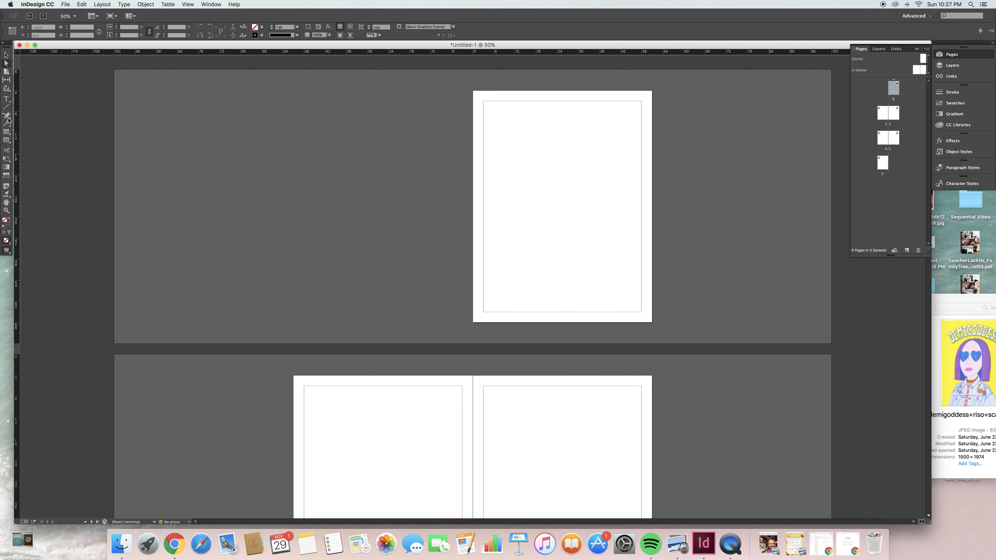
Draw a 51p0 by 66p0 rectangle frame covering the whole first page
left_click(6, 132)
left_click_drag(473, 90, 653, 323)
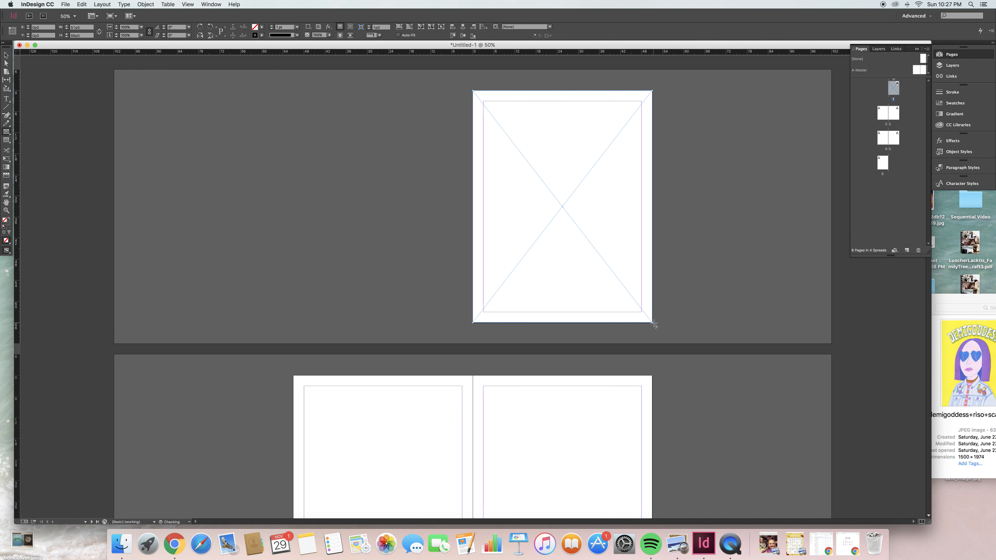
Place the 11+demigoddess image in the first page's frame and select the image content inside it
key("slash")
key("super+Tab")
left_click_drag(809, 330, 565, 223)
key("super+Tab")
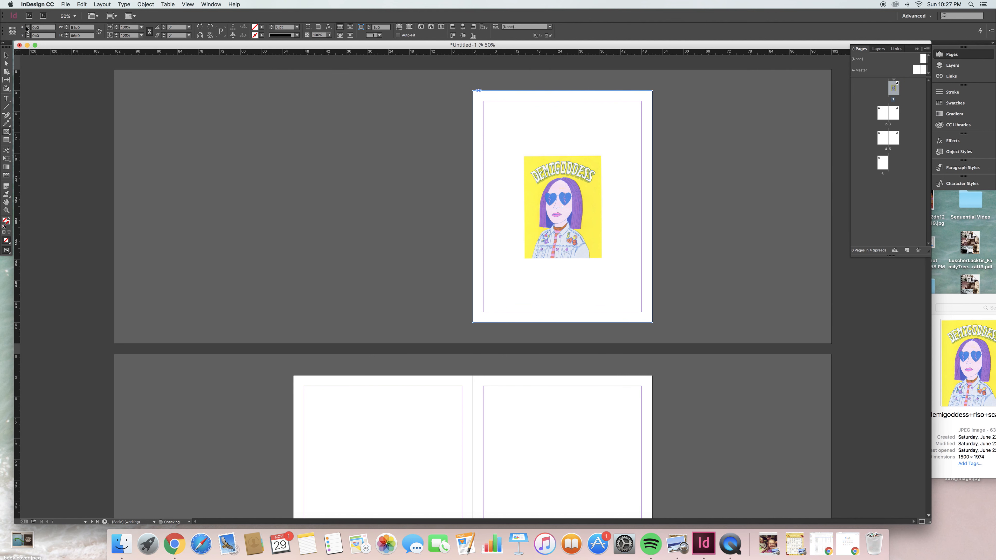
left_click(6, 64)
left_click(7, 61)
left_click(6, 56)
mouse_move(653, 90)
left_mouse_down()
mouse_move(629, 126)
mouse_move(652, 90)
left_mouse_up()
left_click(6, 64)
left_click(572, 184)
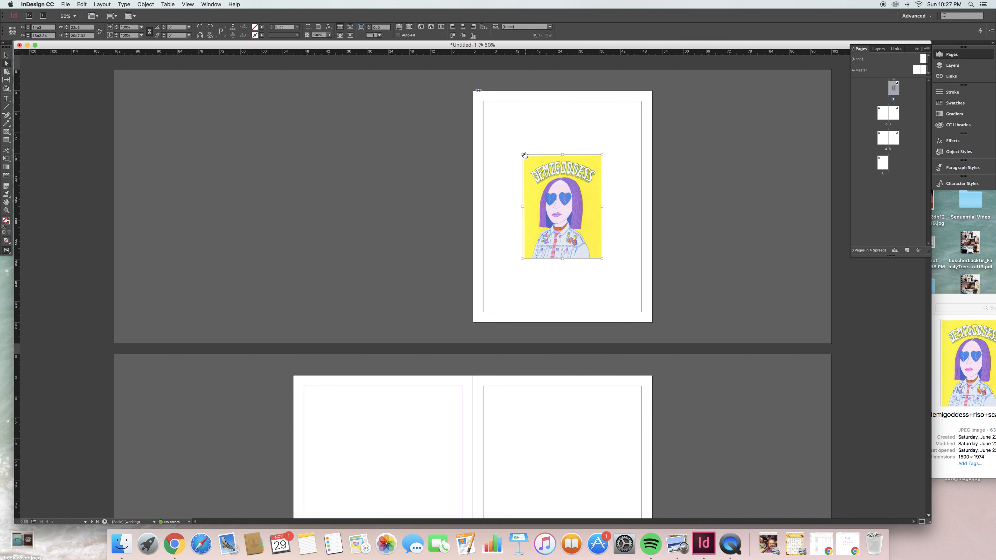
Try stretching and repositioning the cover image freely inside its frame, and undo back to the empty frame
left_click_drag(524, 155, 408, 50)
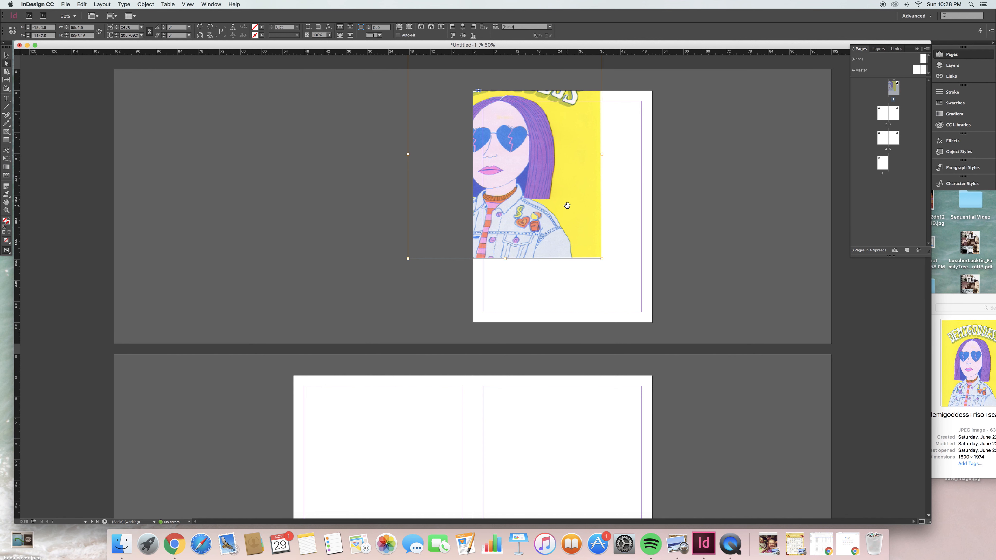
left_click_drag(603, 259, 596, 320)
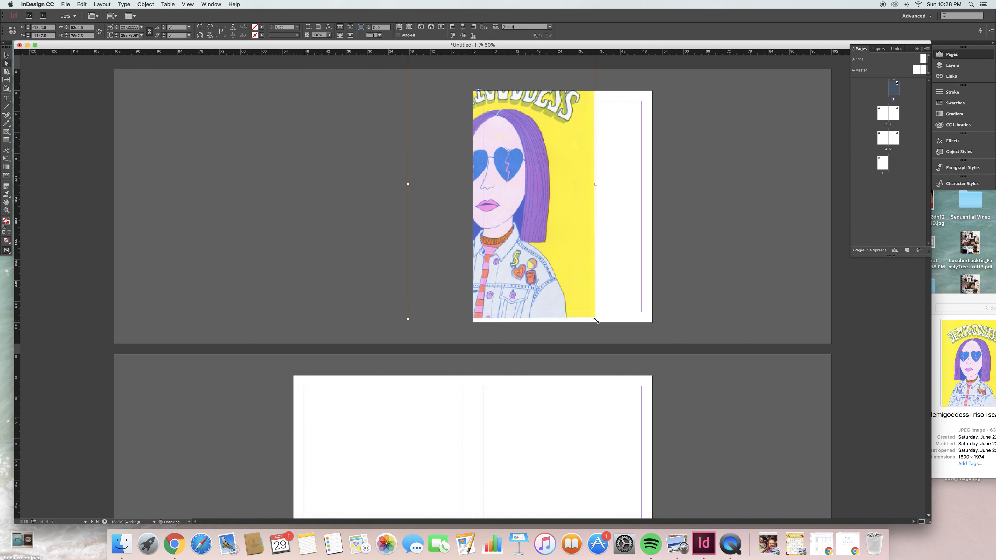
left_click_drag(576, 271, 648, 294)
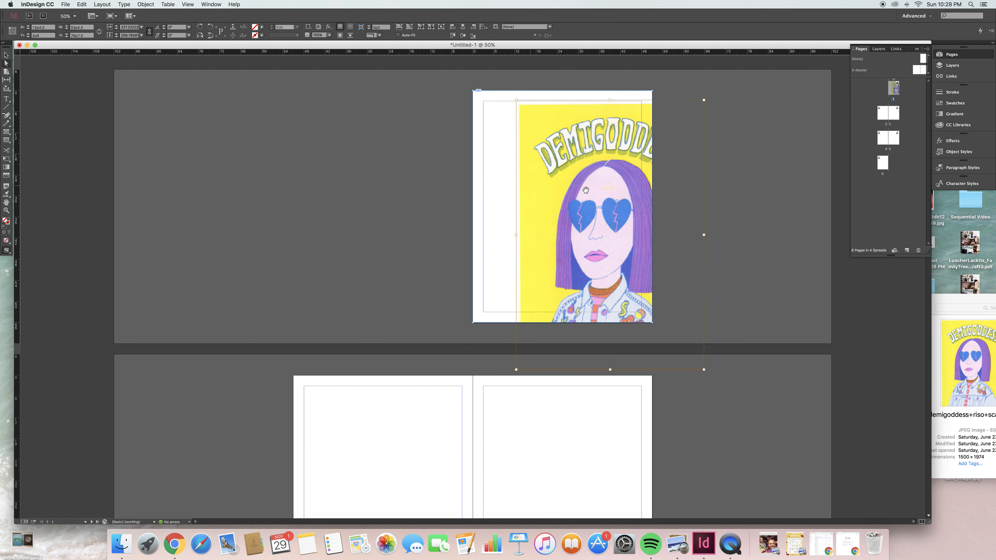
left_click_drag(585, 190, 543, 179)
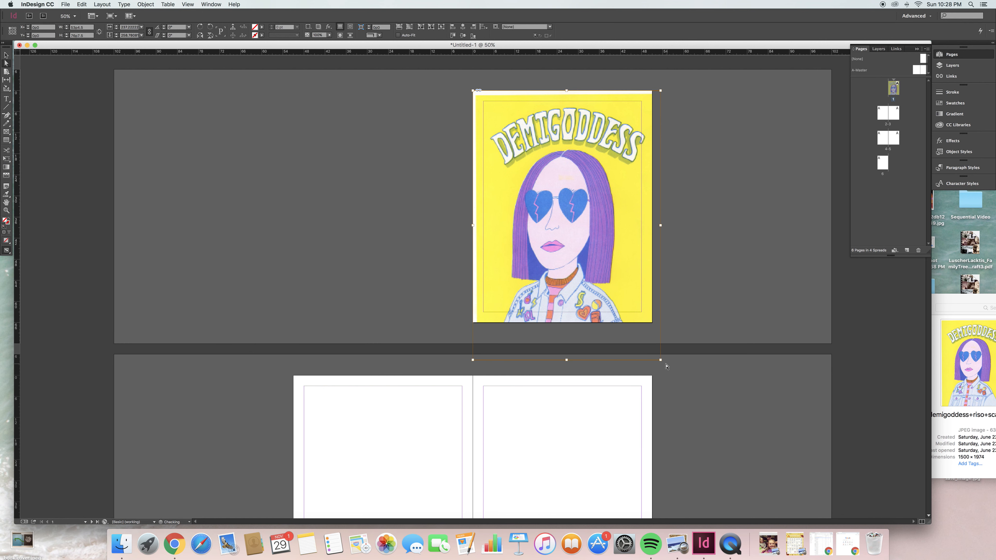
key("super+z")
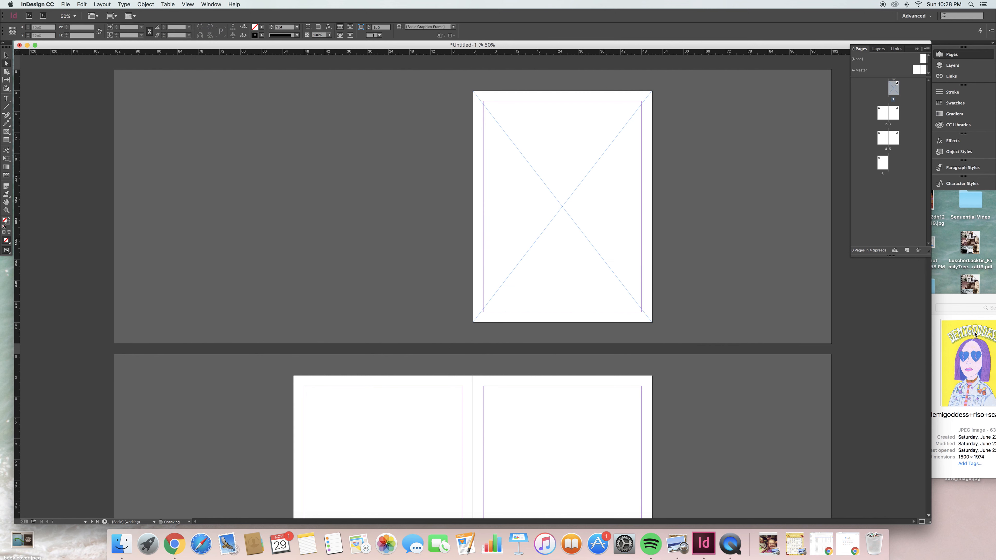
Place the 11+demigoddess image in the first page's frame and scale the image content proportionally to about the page size
left_click(975, 334)
left_click_drag(845, 319, 555, 220)
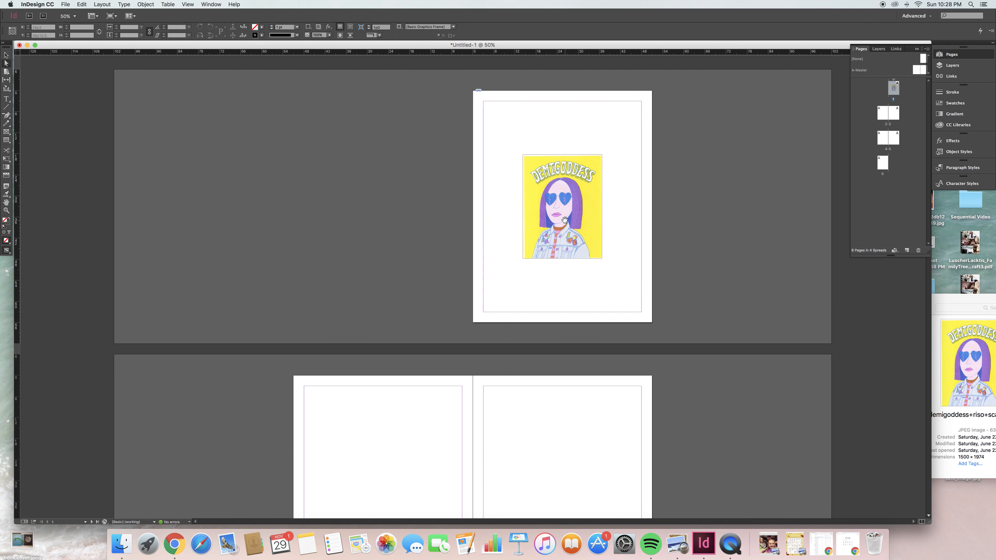
left_click(565, 220)
left_click_drag(524, 156, 473, 89)
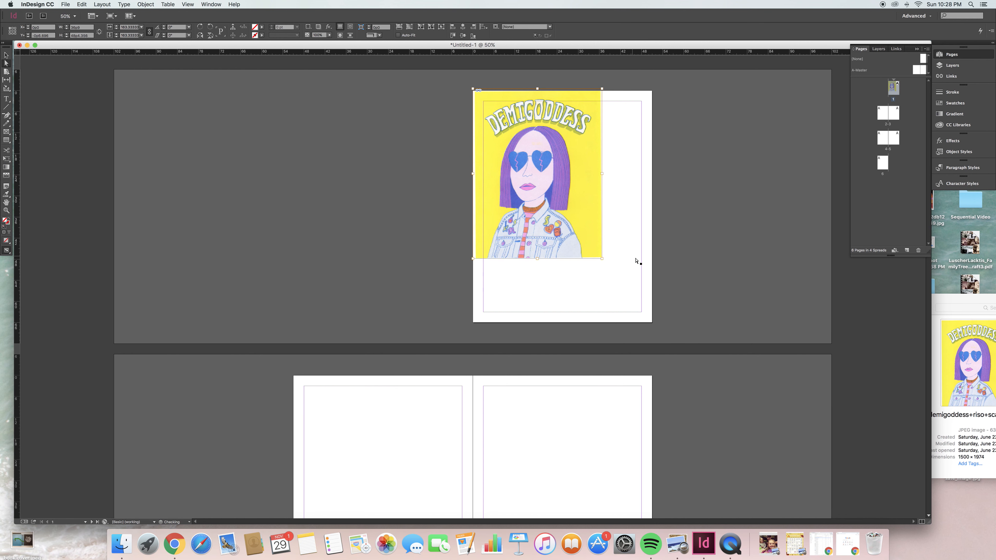
left_click_drag(603, 258, 652, 324)
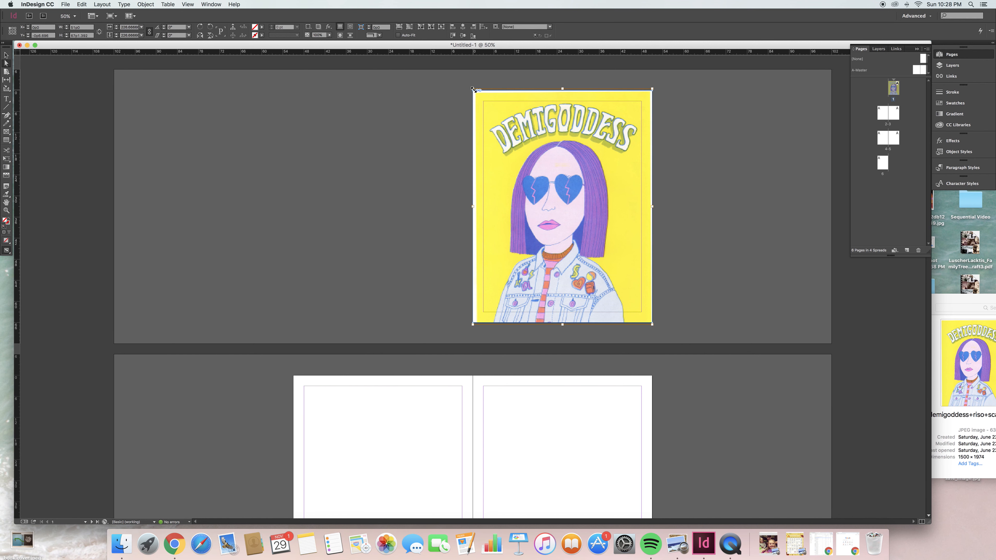
Enlarge the cover image slightly past the page edges and center it so its white border is cropped, and deselect it
left_click_drag(473, 88, 467, 84)
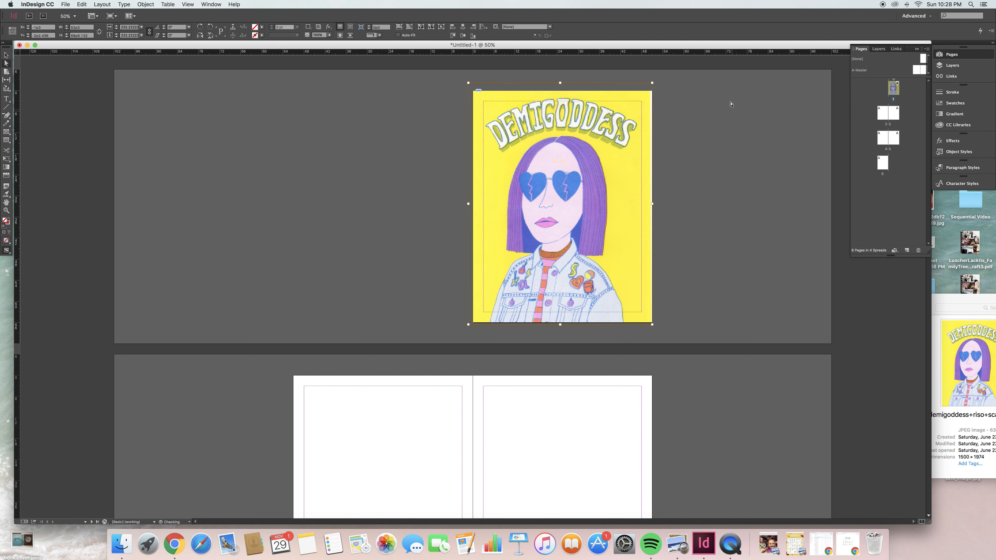
left_click_drag(652, 82, 657, 82)
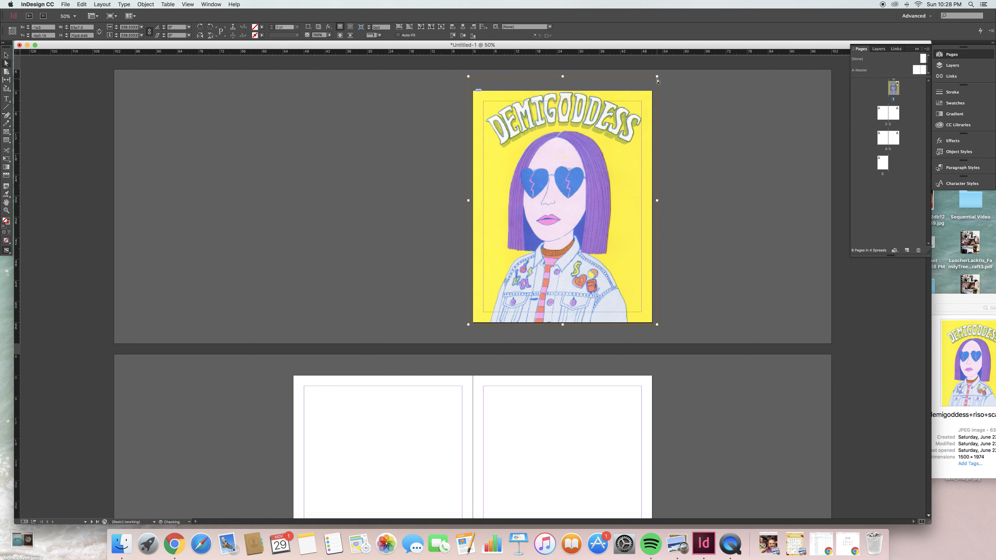
left_click_drag(632, 119, 629, 126)
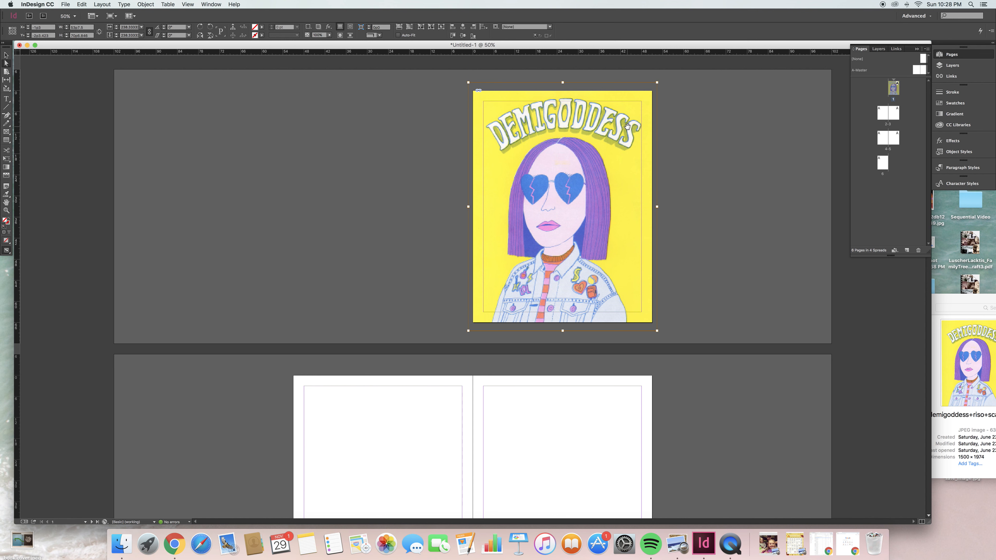
left_click(713, 188)
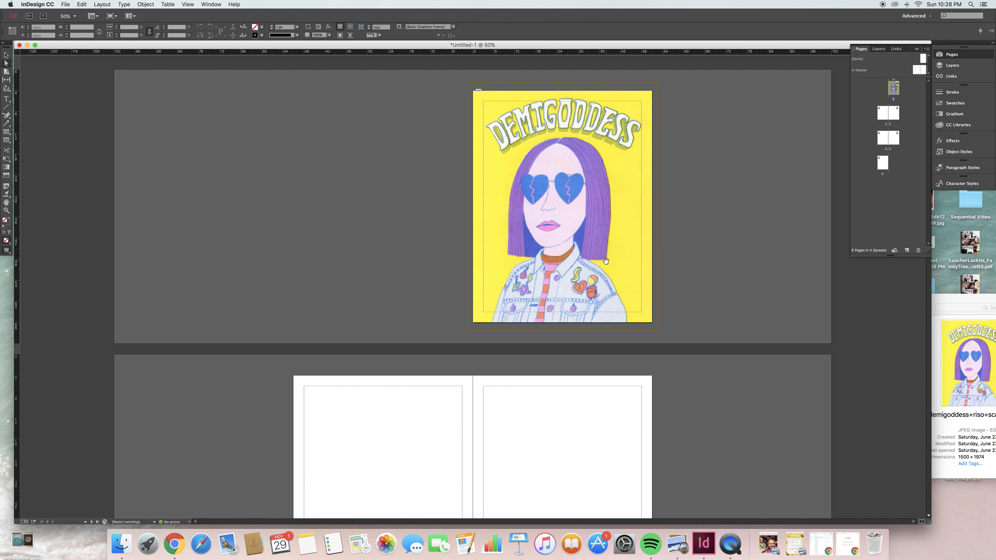
Set the document's display performance to High Quality Display and check the cover image up close
right_click(592, 251)
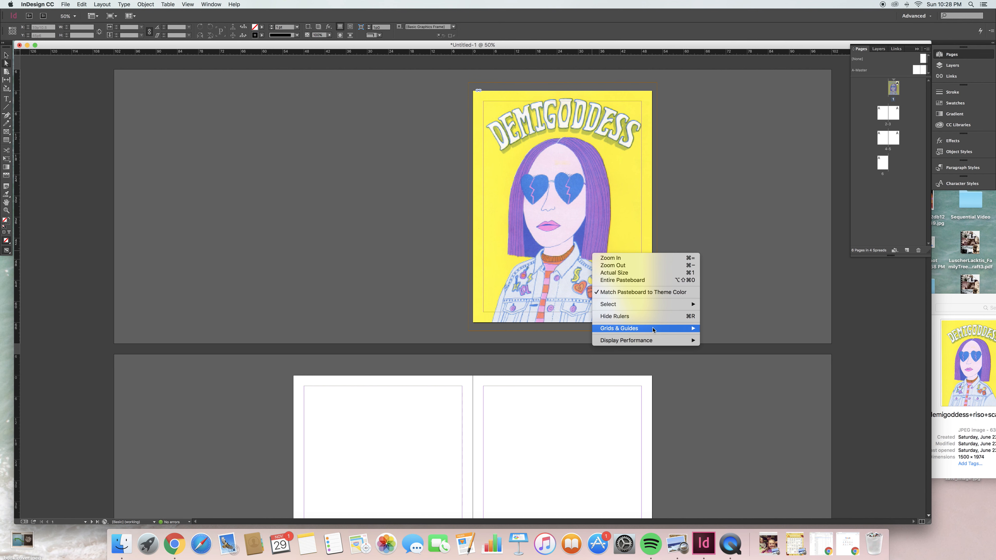
mouse_move(690, 340)
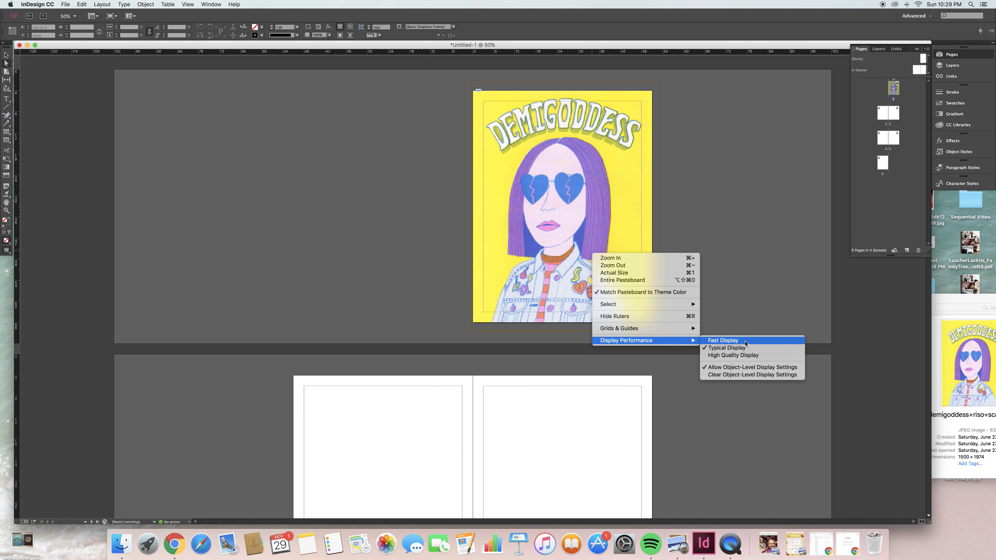
left_click(741, 355)
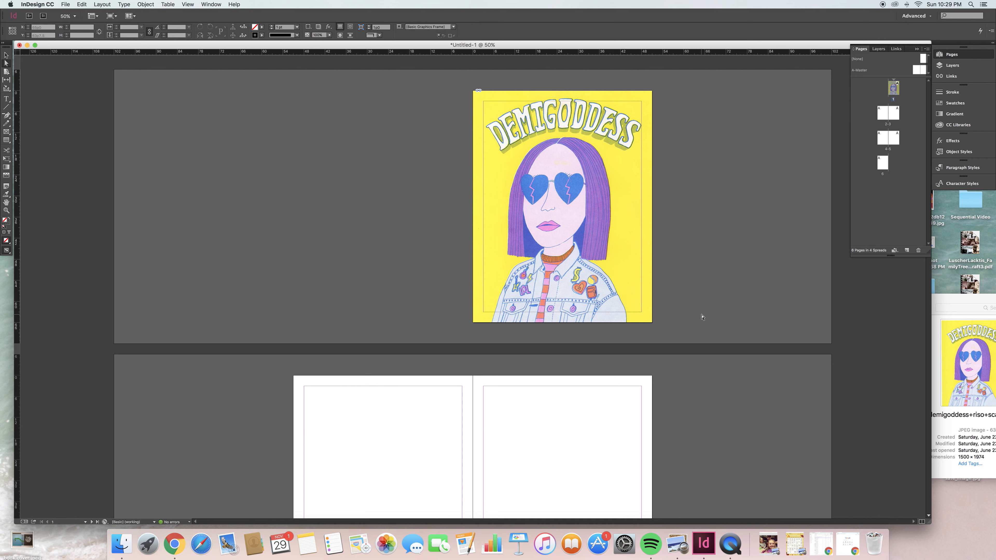
left_click(640, 274)
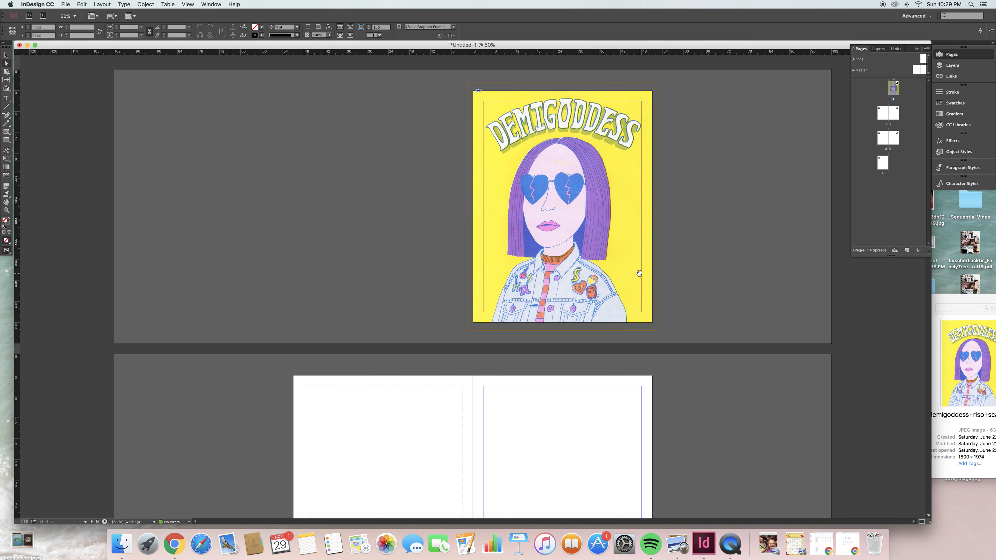
key("super+equal")
key("super+minus")
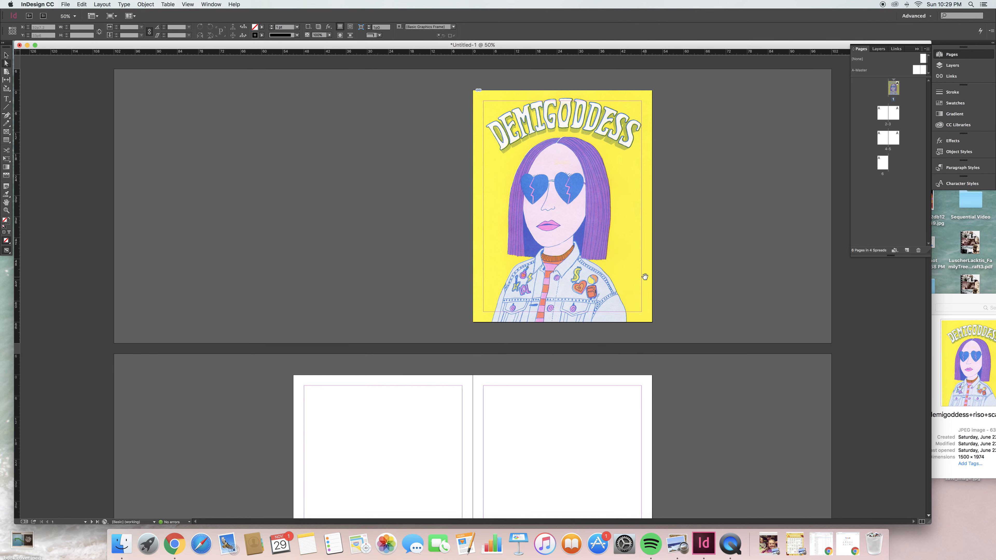
Draw a rectangle frame covering the whole spread of pages 2–3
scroll(702, 300, "down", 2)
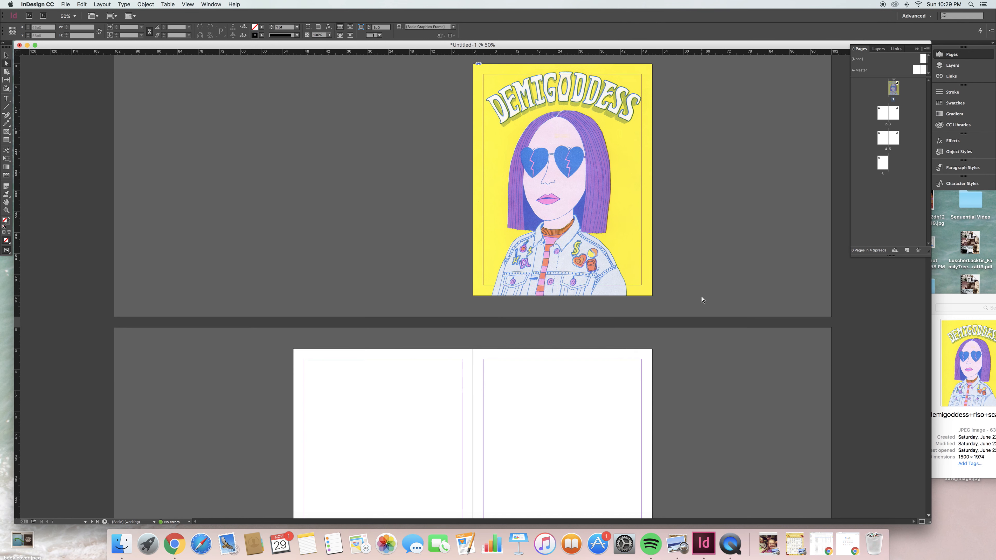
scroll(702, 299, "down", 10)
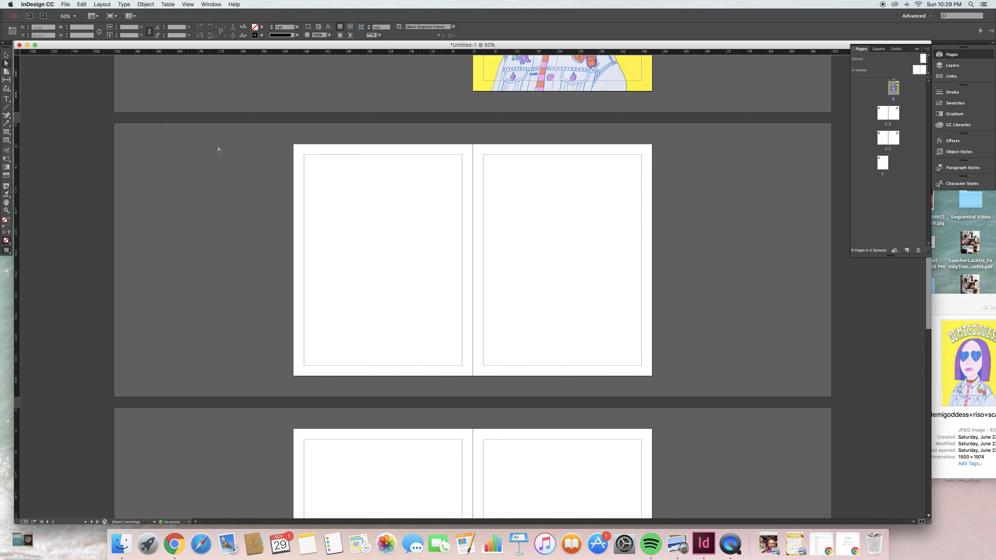
left_click(7, 132)
left_click_drag(293, 144, 652, 377)
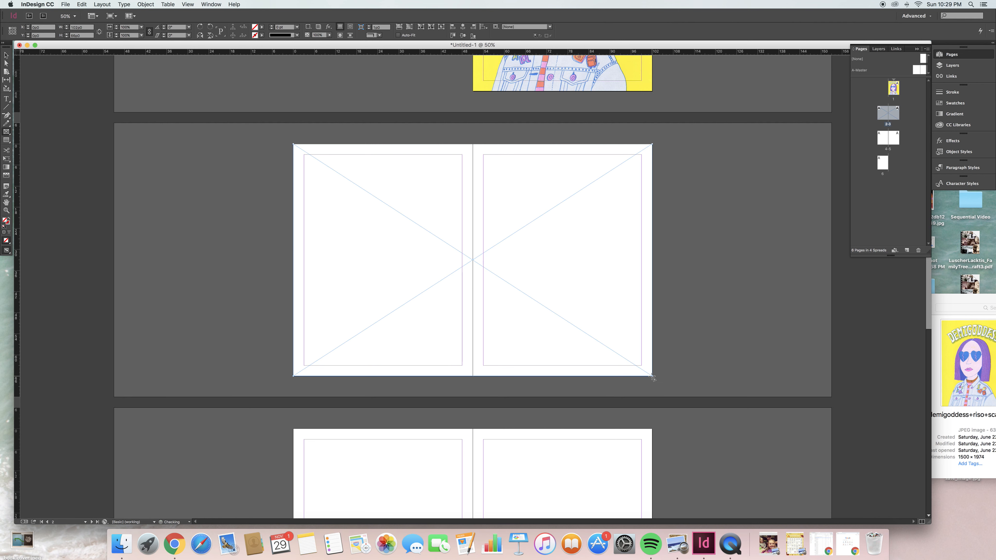
Place clio bio spread.jpg from the Demi Characters folder in the pages 2–3 frame and check the fit of its content
left_click(973, 301)
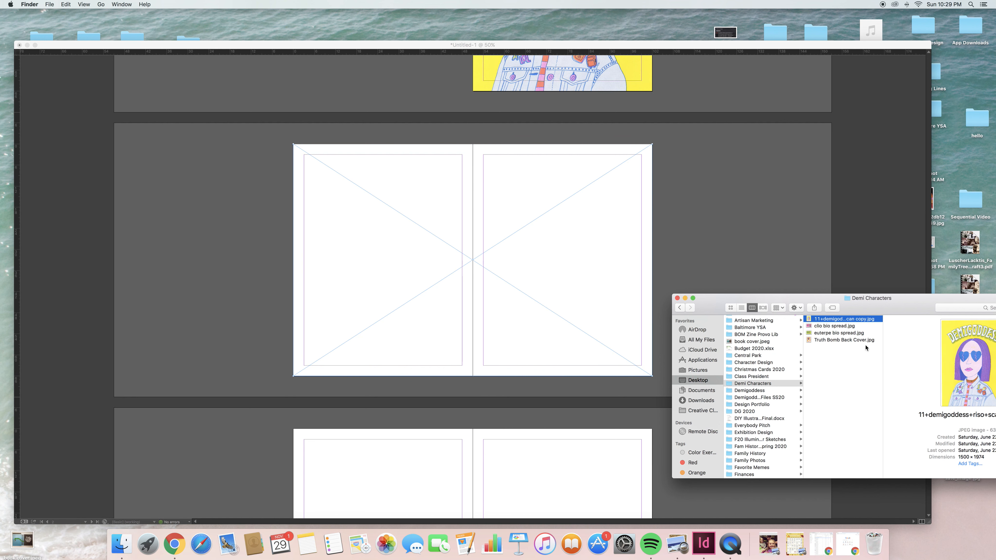
left_click(842, 326)
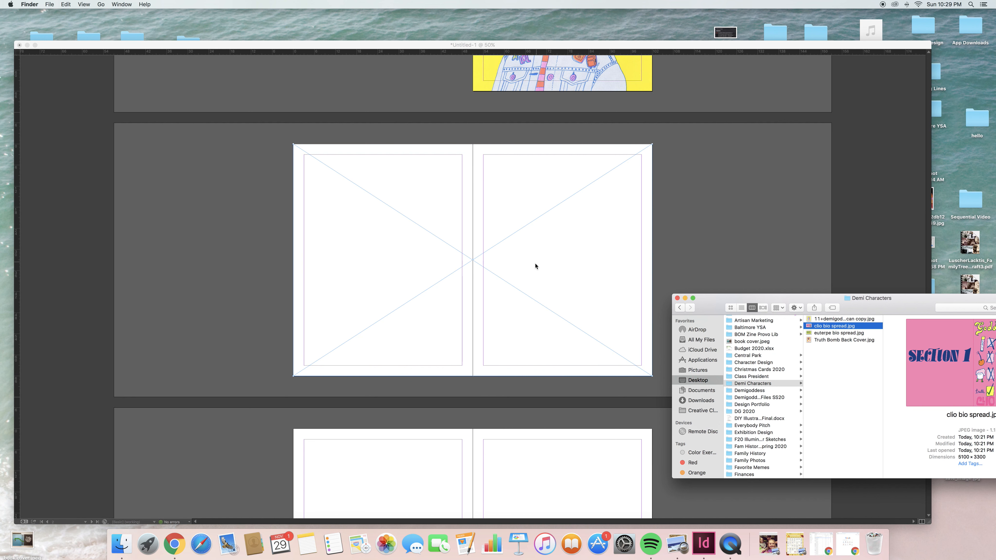
left_click_drag(535, 266, 494, 250)
left_click(494, 249)
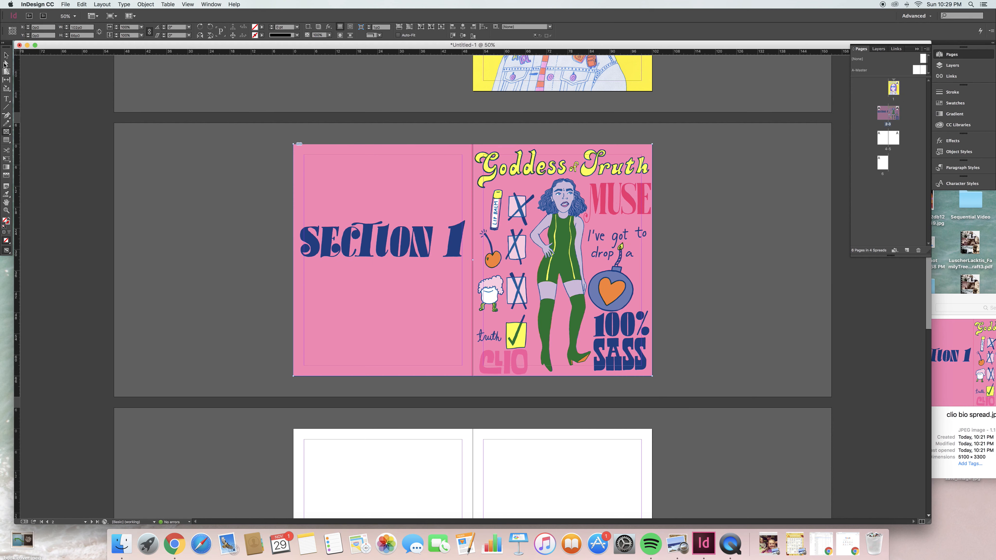
left_click(5, 63)
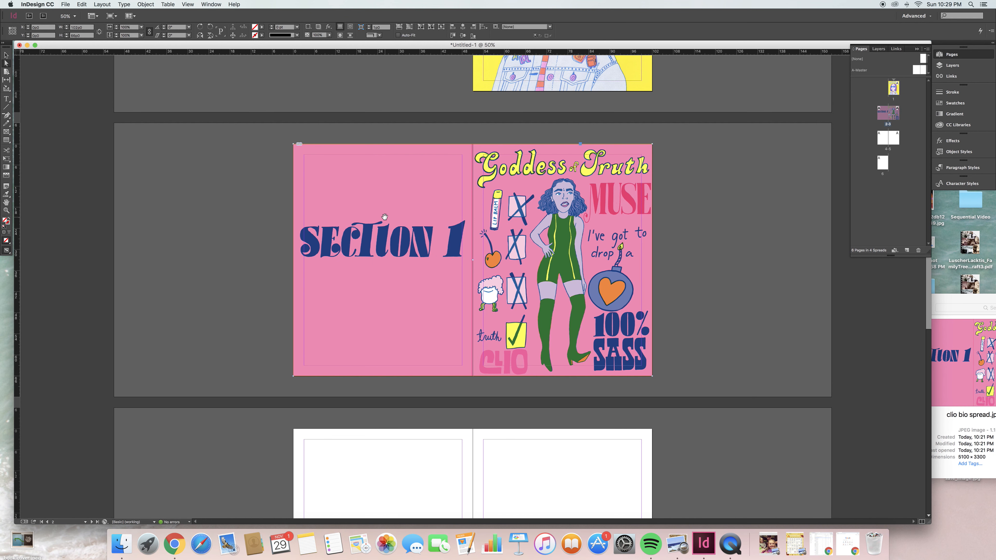
left_click(384, 217)
left_click_drag(652, 144, 649, 145)
left_click(670, 229)
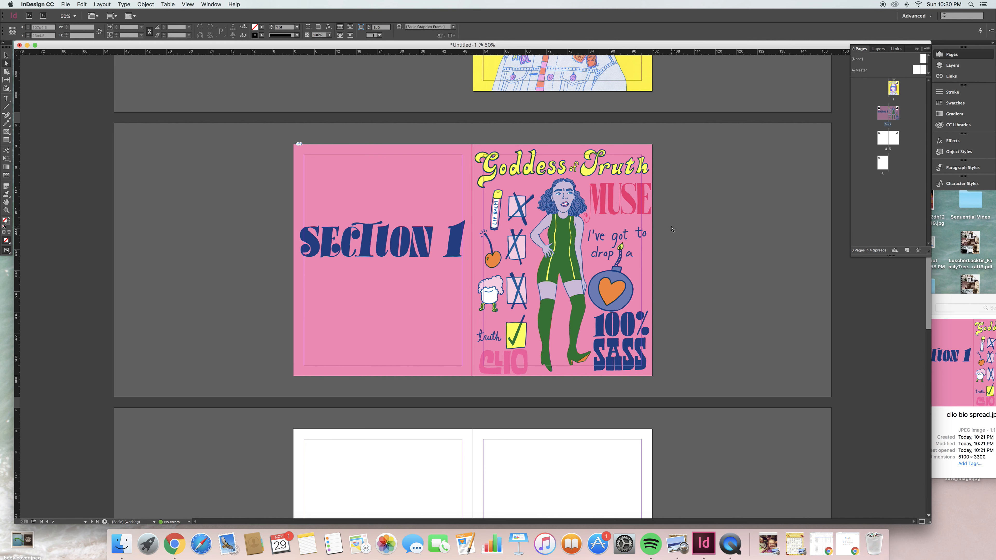
Draw a rectangle frame covering the whole spread of pages 4–5
scroll(671, 229, "down", 3)
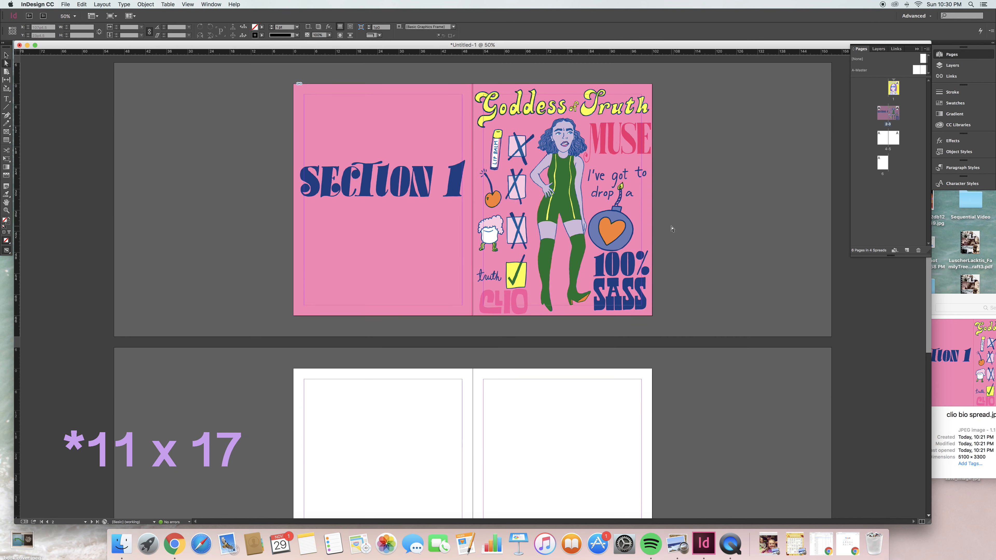
scroll(671, 229, "down", 5)
scroll(672, 229, "down", 2)
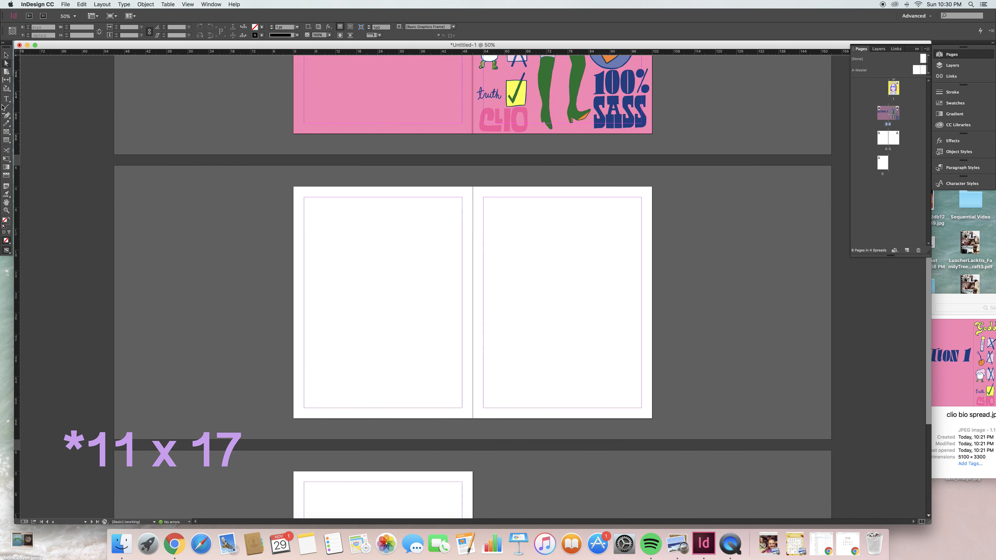
left_click(7, 132)
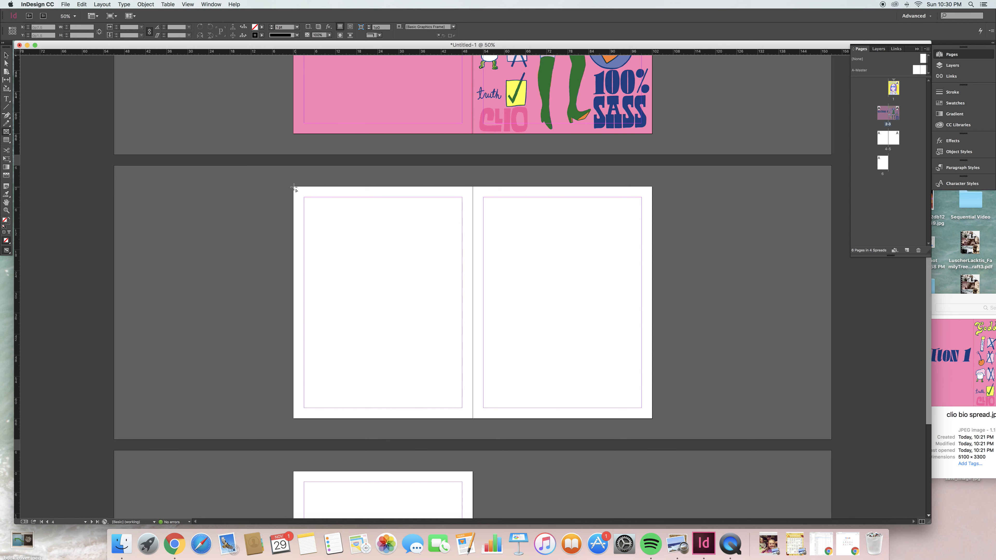
left_click_drag(294, 187, 653, 417)
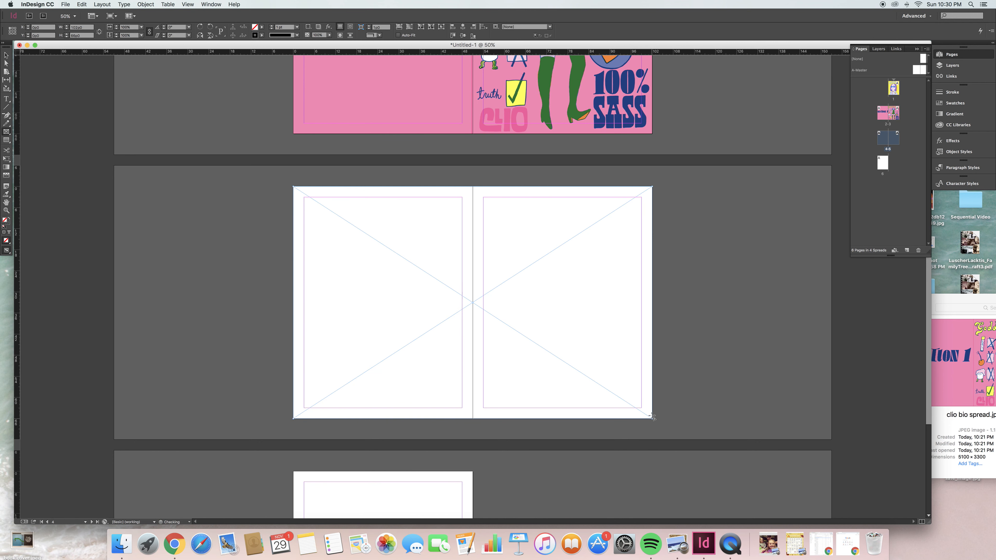
Place euterpe bio spread.jpg from the Demi Characters folder in the pages 4–5 frame and select the image content inside it
left_click(964, 299)
left_click(835, 333)
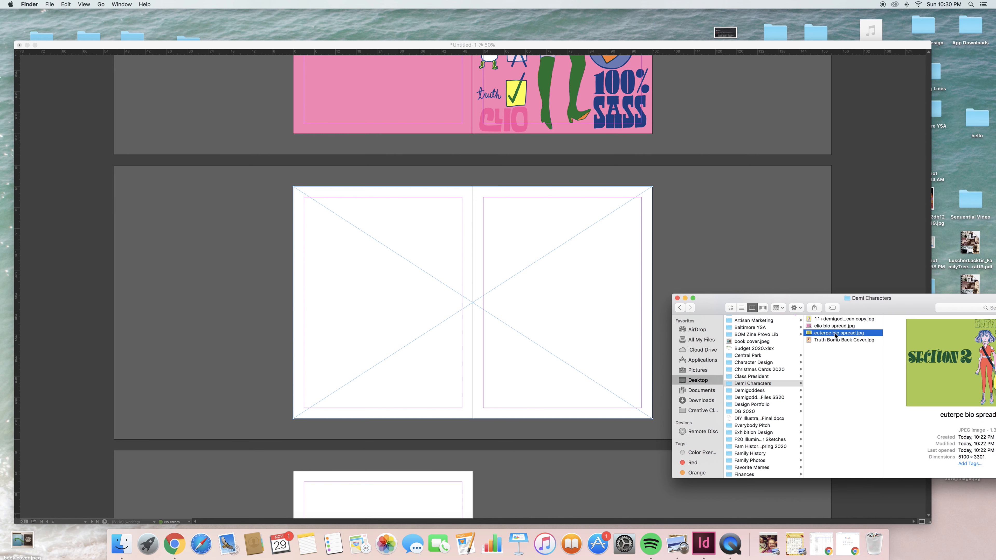
left_click_drag(835, 336, 513, 310)
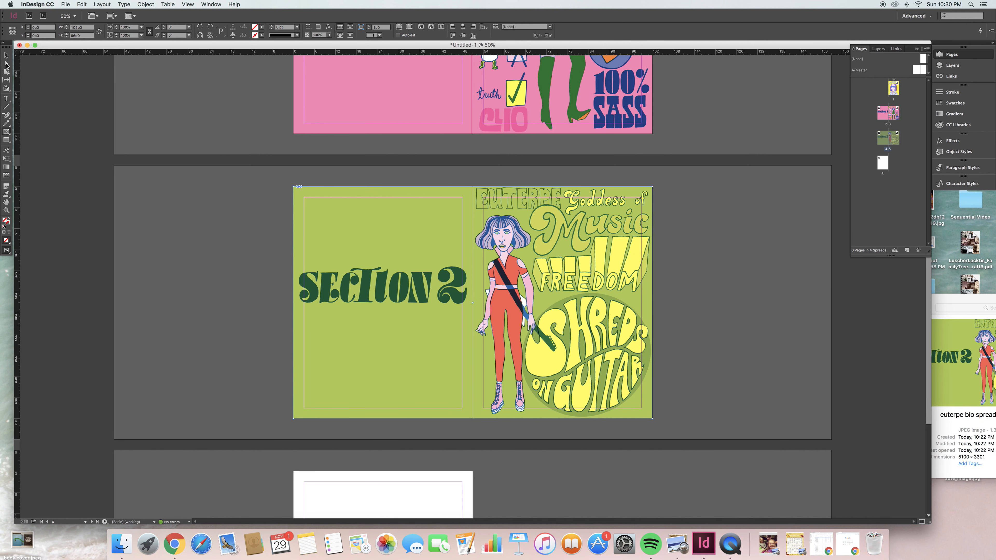
left_click(7, 65)
left_click(435, 240)
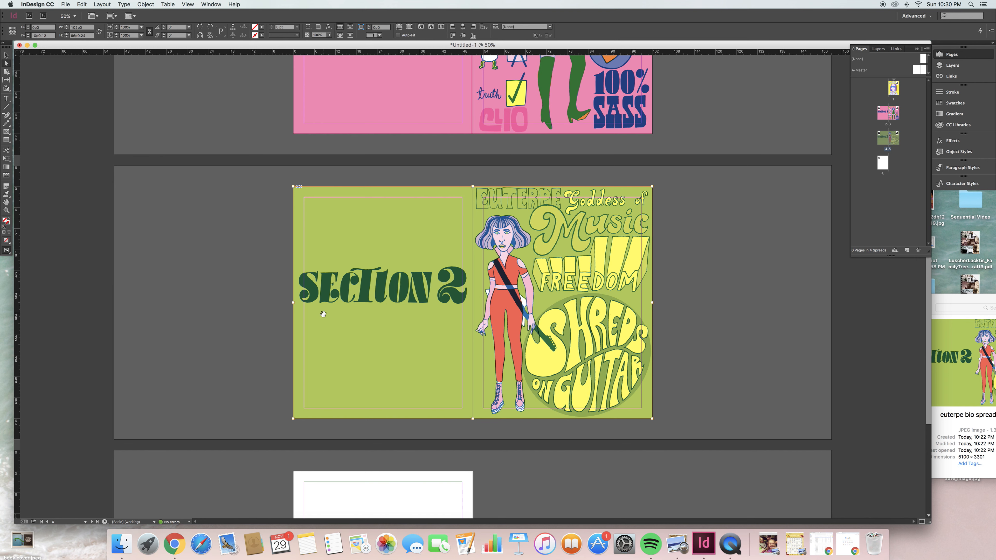
Draw a text frame below the Section 2 title and fill it with "Character Bio" and a line of placeholder text
left_click(8, 99)
left_click_drag(305, 315, 387, 408)
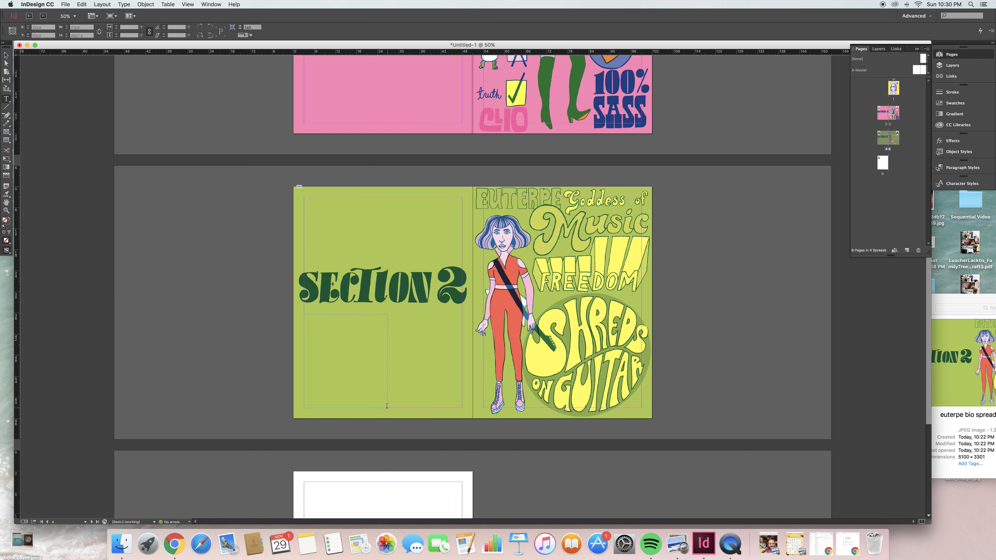
left_click(350, 354)
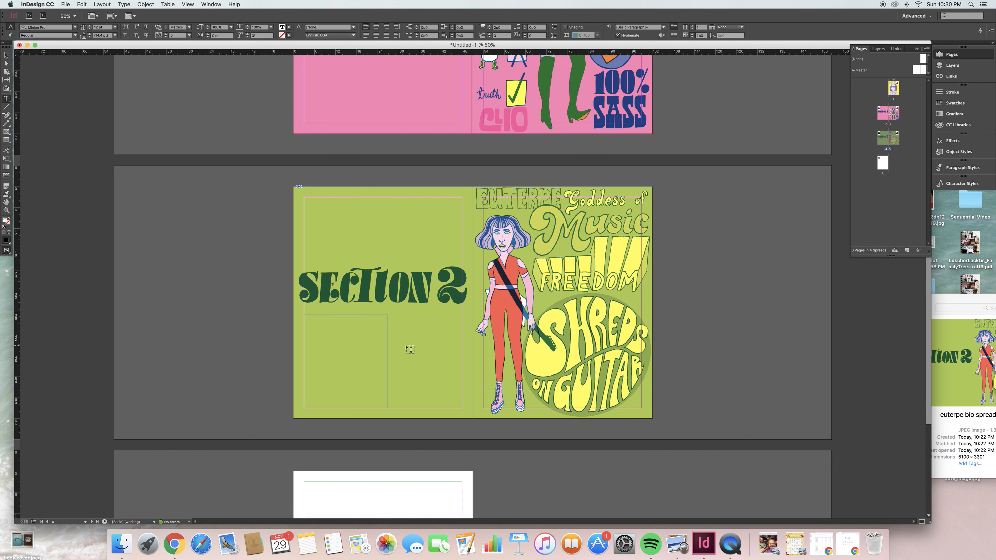
type("Char")
type("act")
type("llaskrrqkejbra")
type("kjnafss,madnfasdjbfnu2")
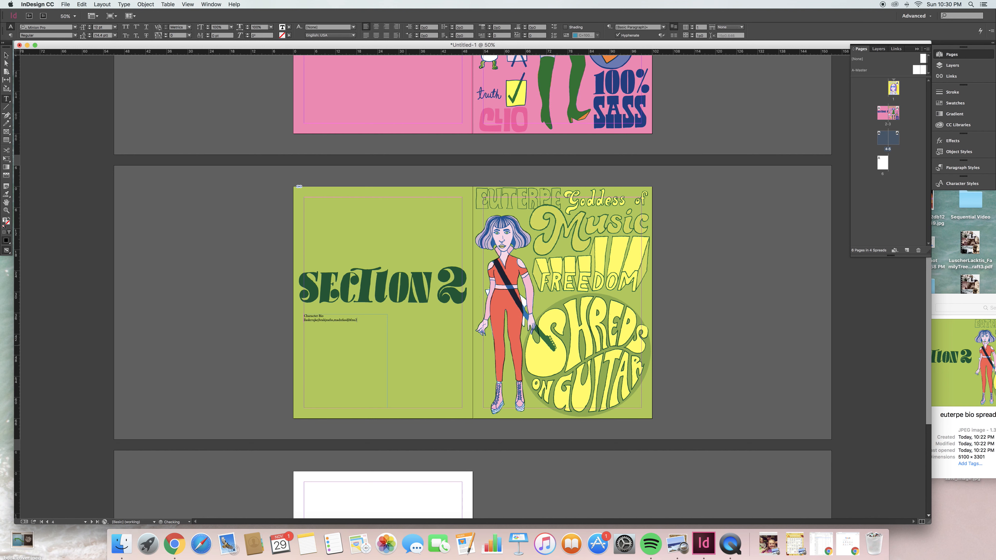
key("Tab")
type("b4rfjkdbs")
Set all the text in the Section 2 frame to 21 pt in the Edwin Script font
left_click_drag(383, 321, 235, 299)
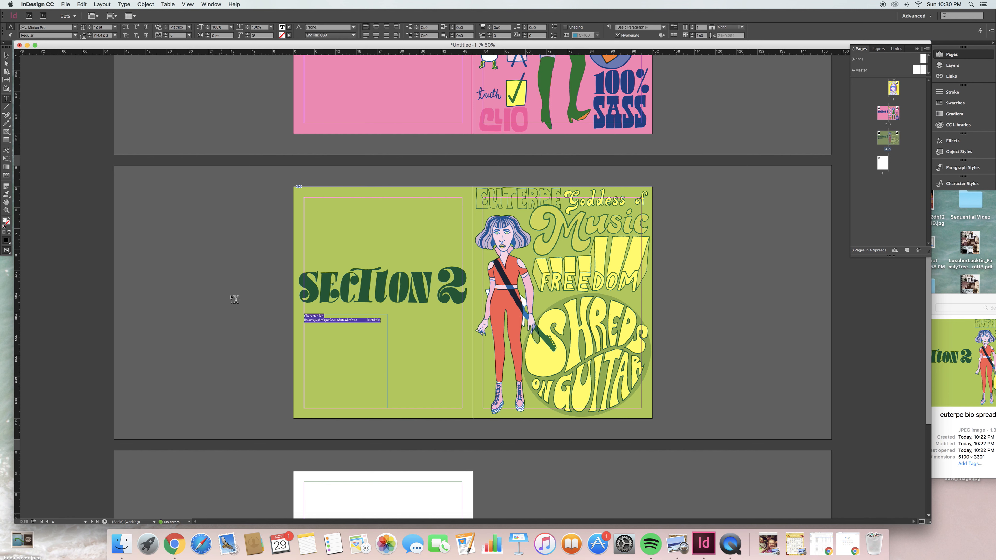
left_click(146, 27)
left_click(90, 25)
left_click(89, 26)
left_click(90, 25)
left_click(90, 26)
left_click(89, 25)
left_click(89, 26)
left_click(89, 26)
left_click(89, 26)
left_click(90, 25)
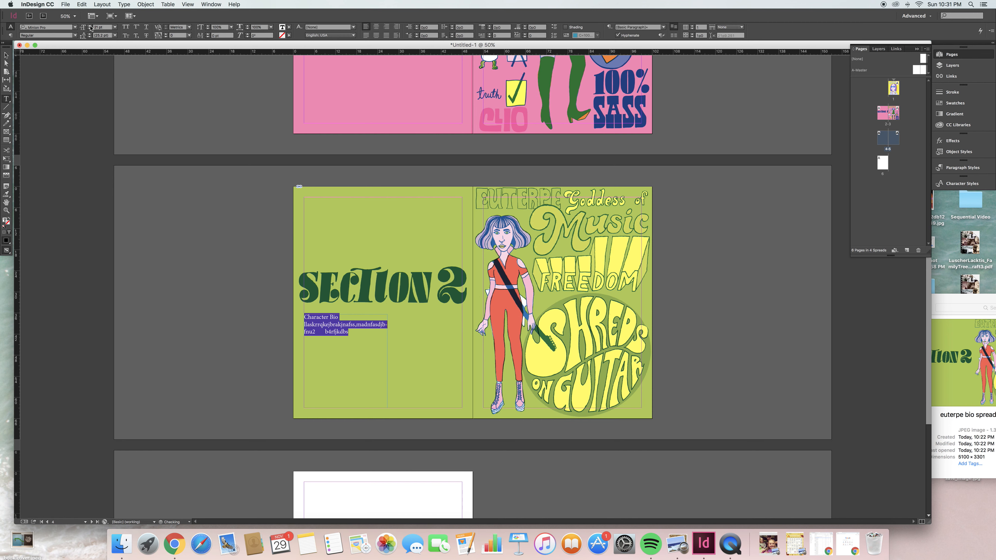
left_click(74, 28)
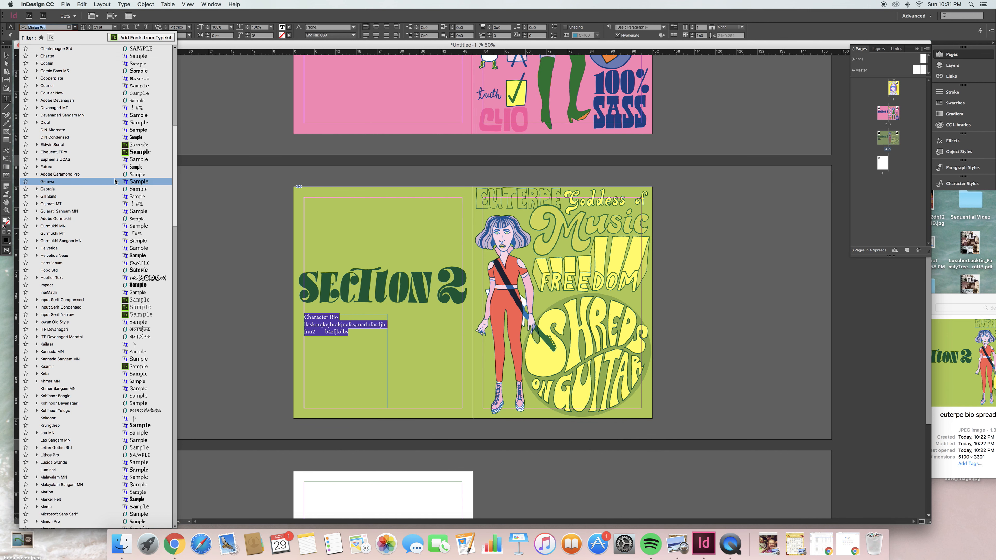
left_click(148, 149)
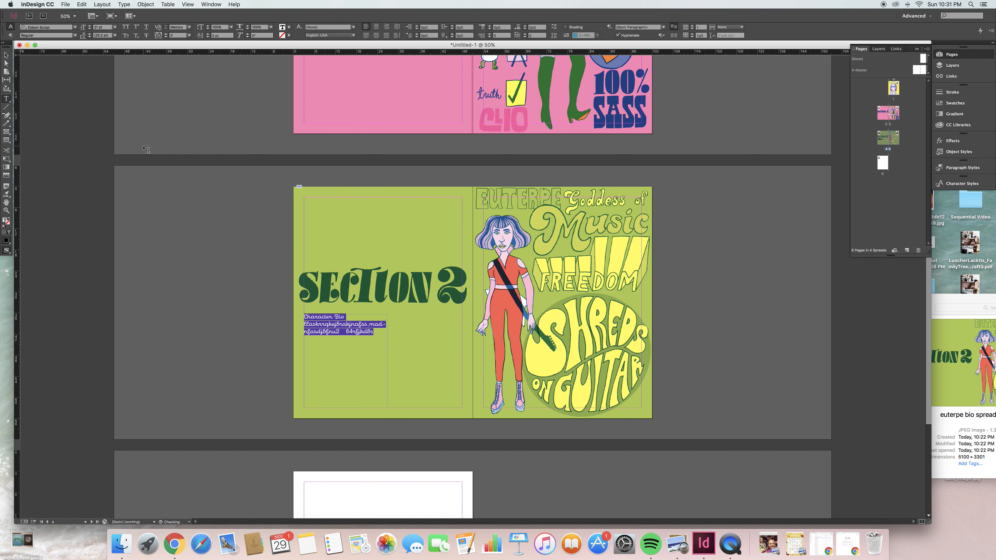
Undo the text frame and its text below the Section 2 title
left_click(7, 57)
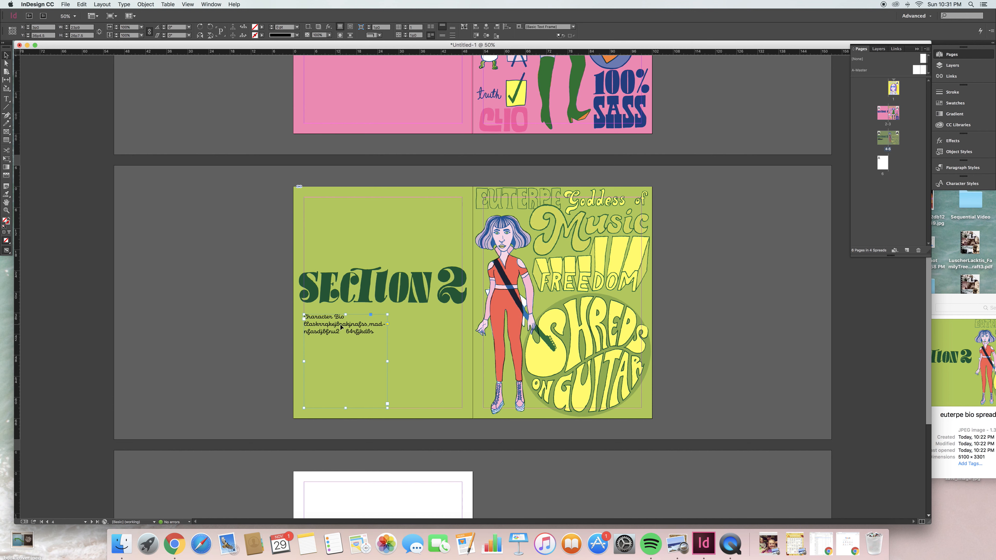
key("super+z")
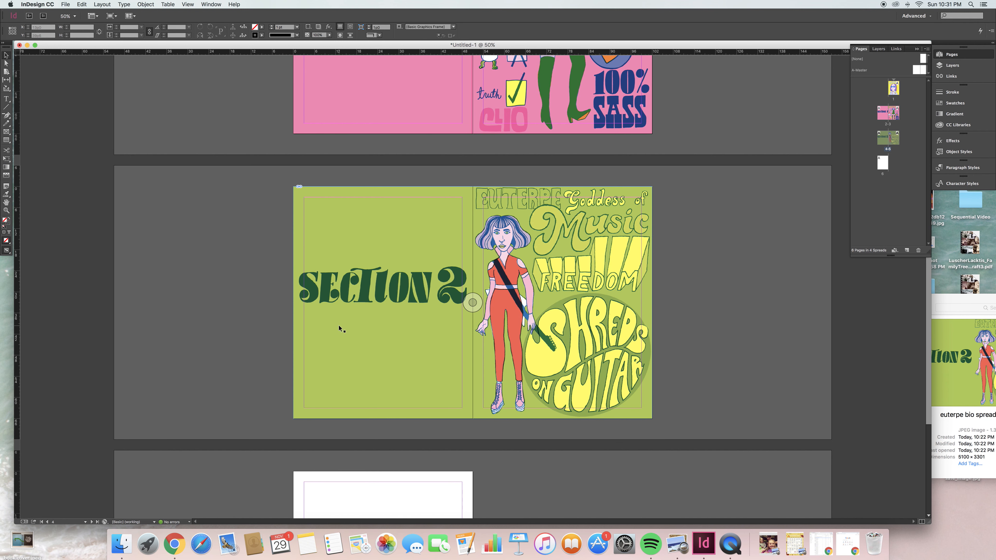
Draw a rectangle frame covering the whole blank back cover, page 6
scroll(338, 325, "down", 1)
scroll(340, 328, "down", 10)
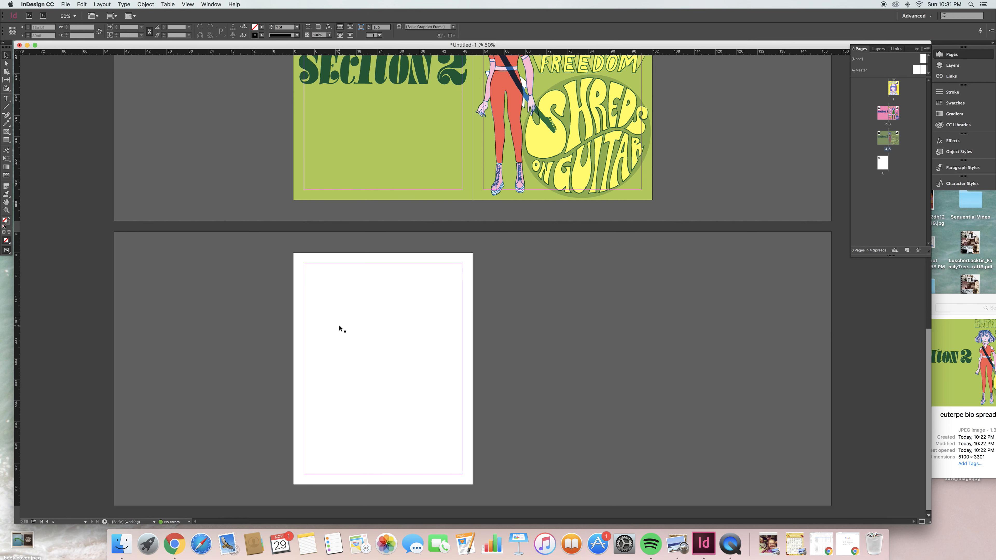
scroll(340, 326, "down", 1)
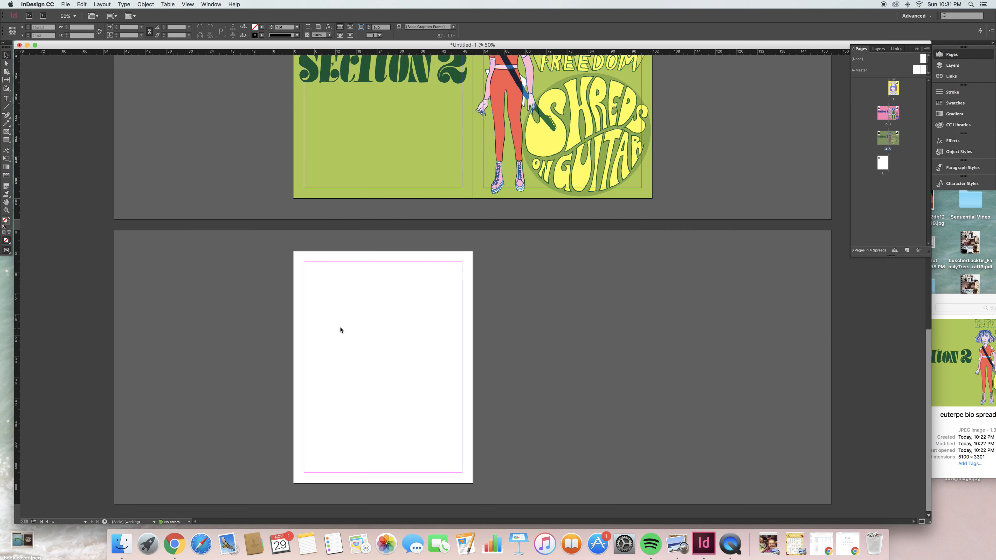
left_click(6, 133)
left_click_drag(294, 251, 472, 484)
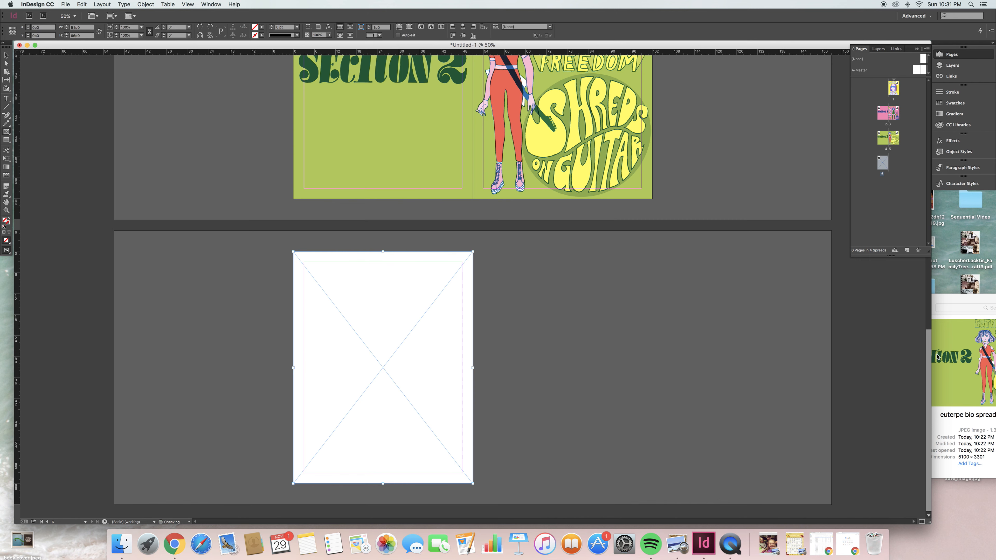
Place Truth Bomb Back Cover.jpg from the Demi Characters folder in the back cover frame
left_click(938, 356)
left_click(825, 340)
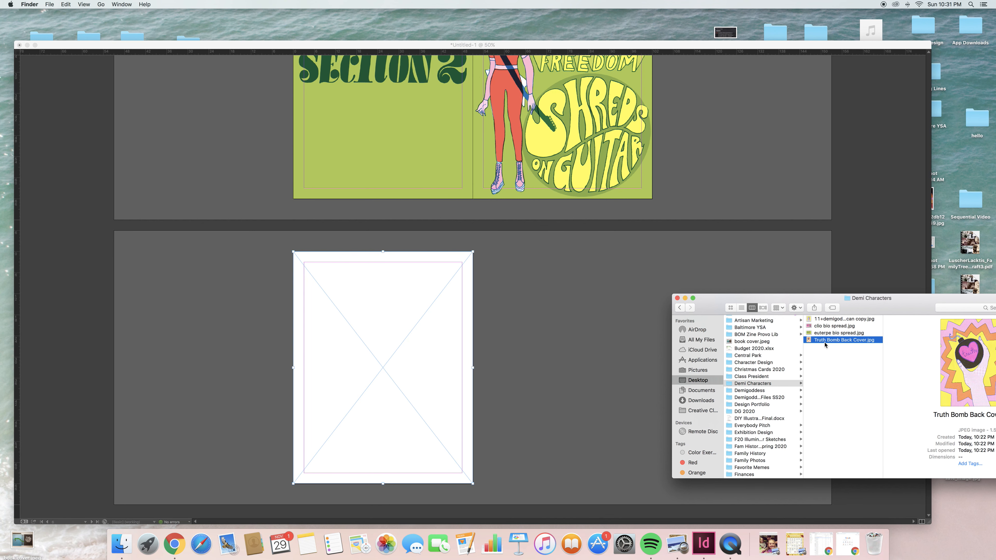
left_click_drag(825, 345, 404, 376)
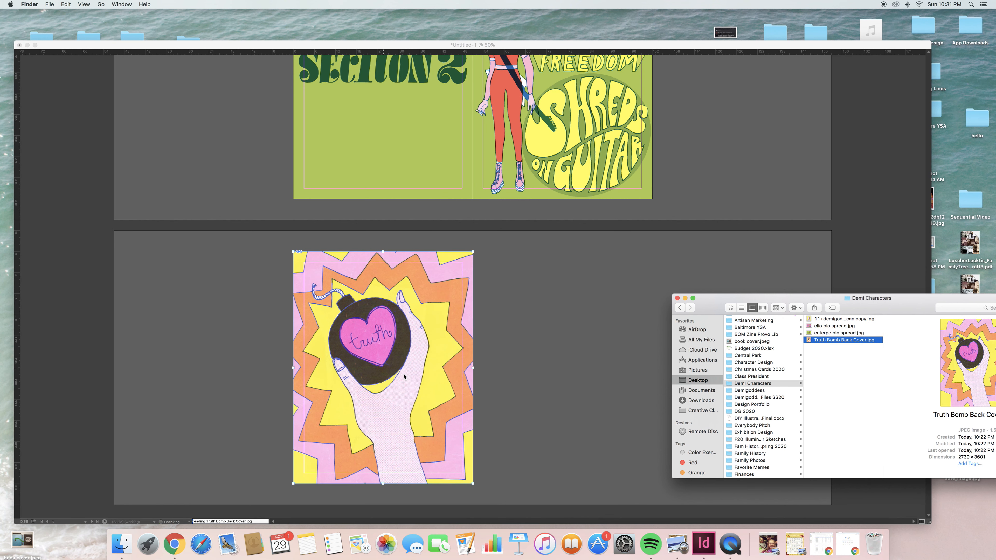
left_click(275, 205)
Scale down the back cover image inside its frame so its edges line up with the page, and deselect it
key("a")
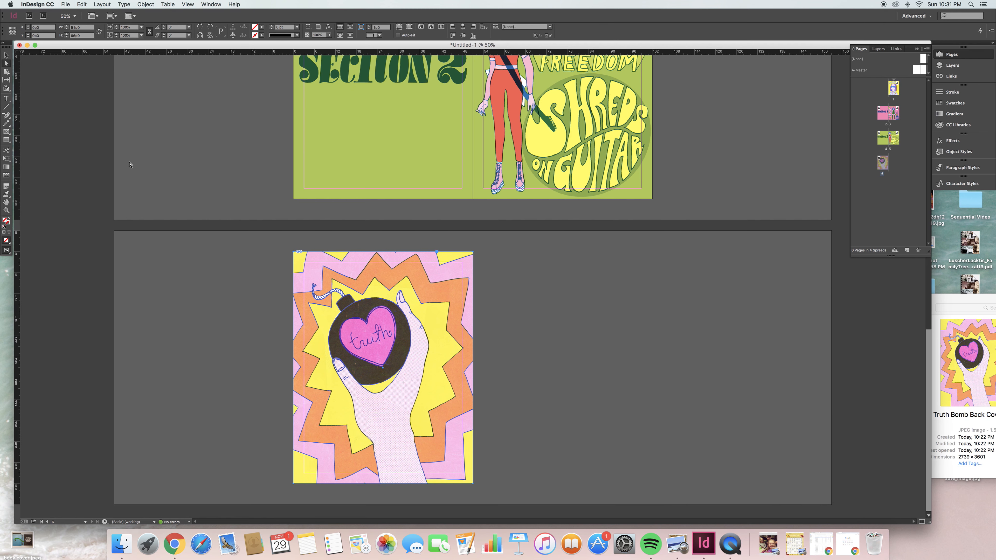
left_click(406, 303)
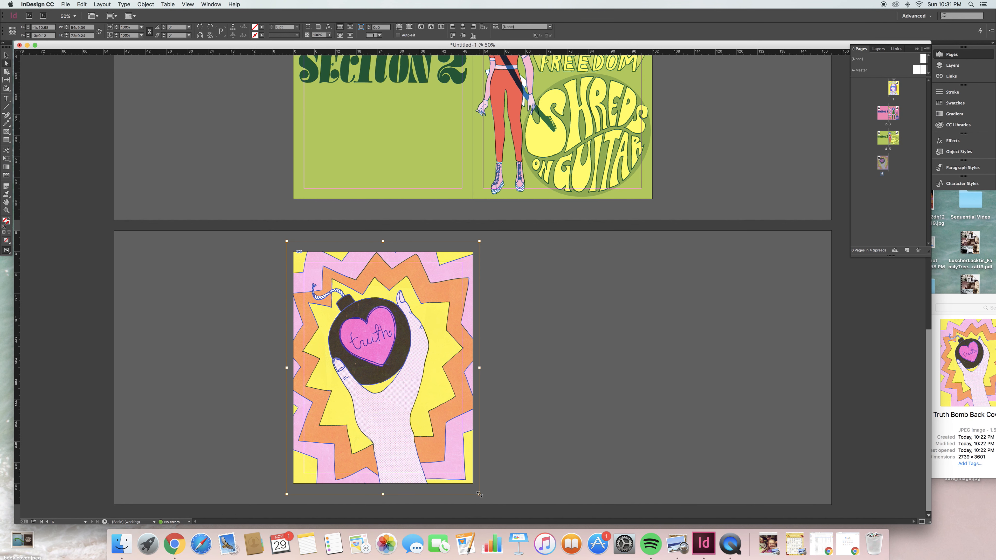
left_click_drag(479, 494, 473, 487)
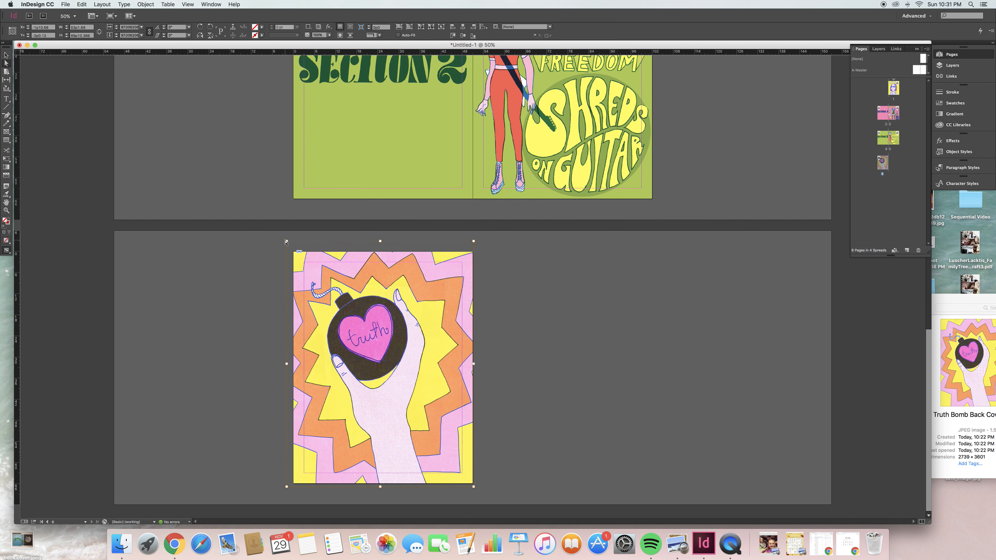
left_click_drag(287, 241, 294, 251)
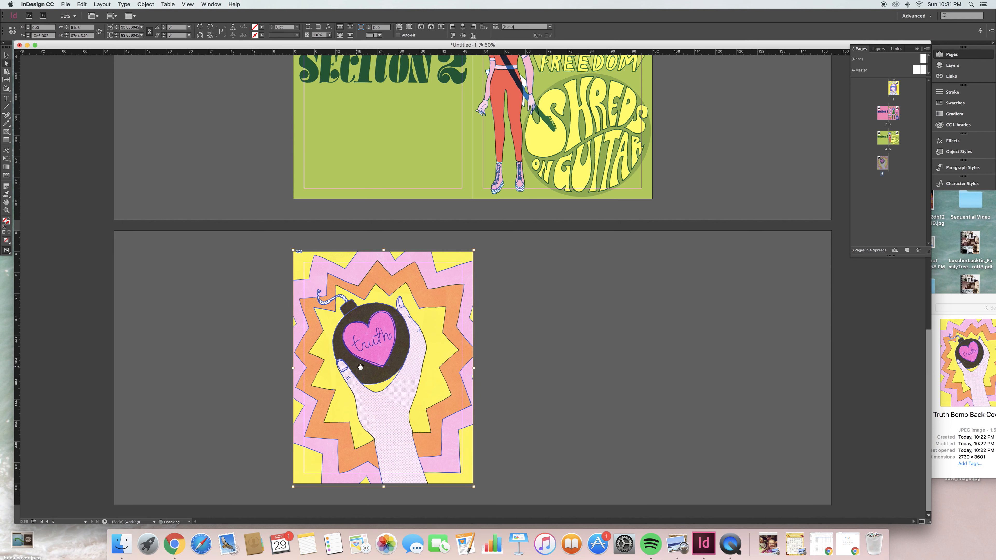
left_click(548, 398)
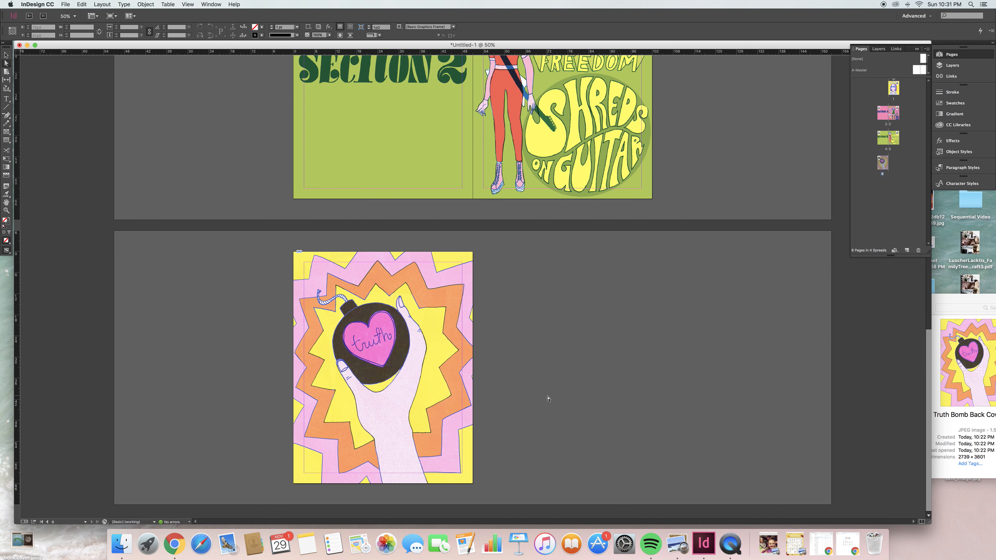
Review the placed artwork on the cover and on the Section 1 and Section 2 spreads
scroll(550, 398, "up", 5)
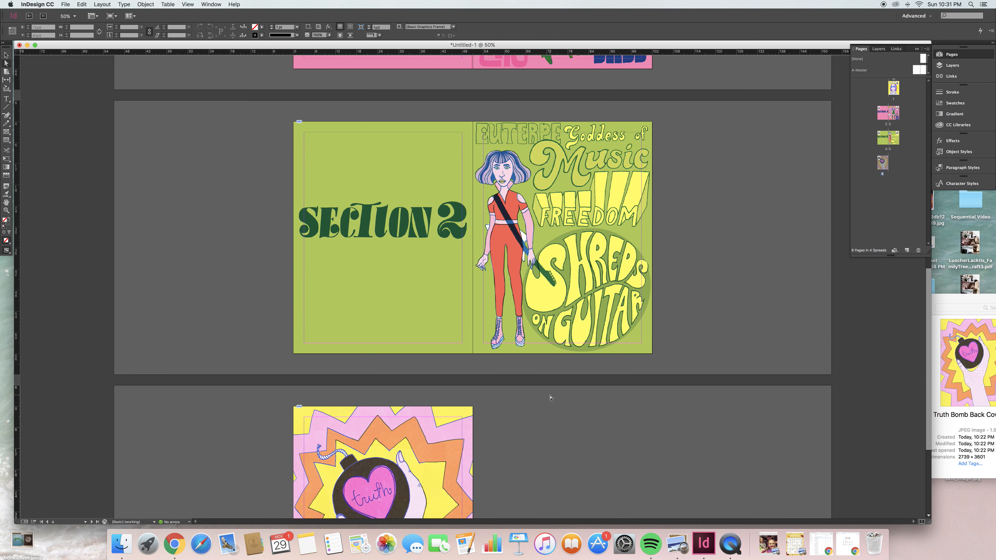
scroll(550, 398, "up", 6)
scroll(550, 398, "up", 5)
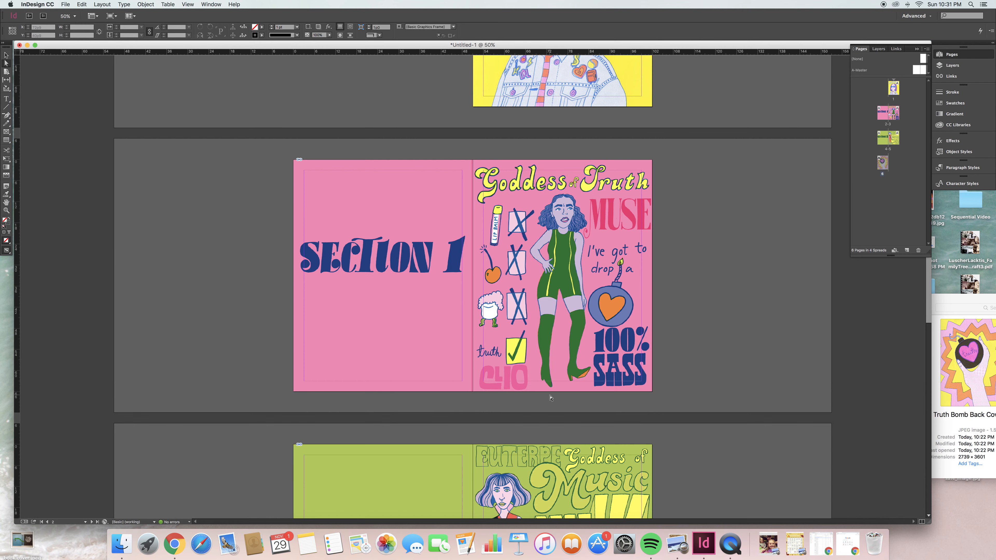
scroll(550, 398, "up", 4)
scroll(550, 398, "up", 1)
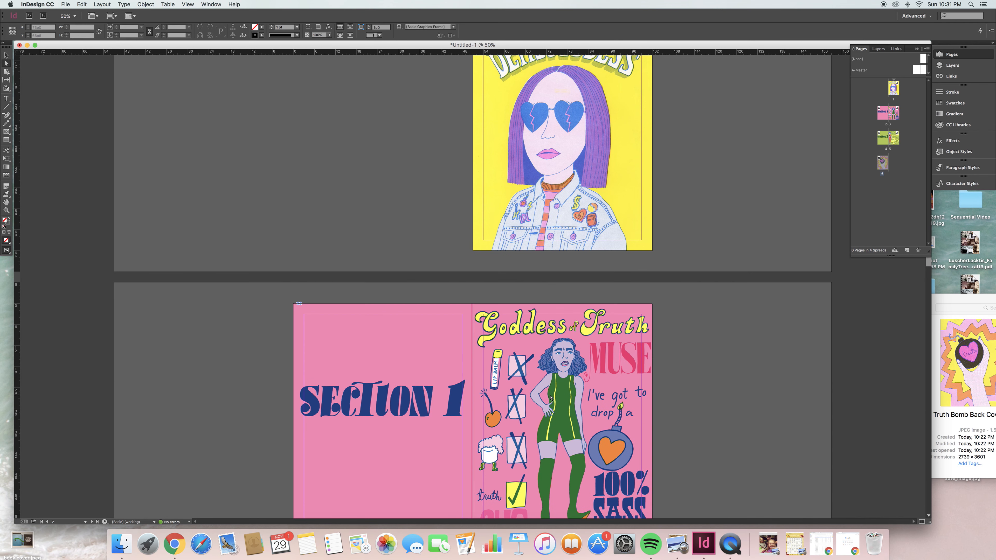
scroll(550, 398, "down", 1)
scroll(550, 398, "down", 5)
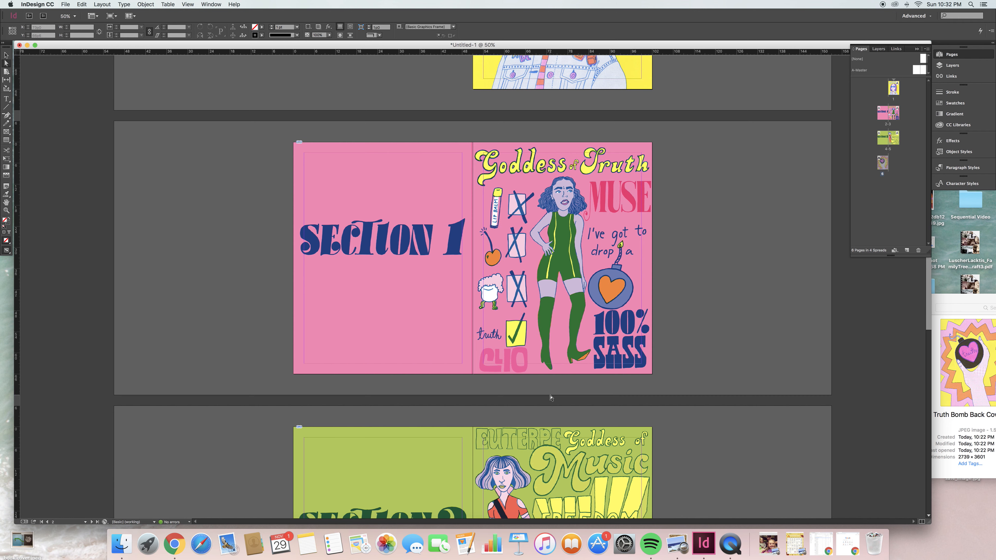
scroll(550, 398, "down", 6)
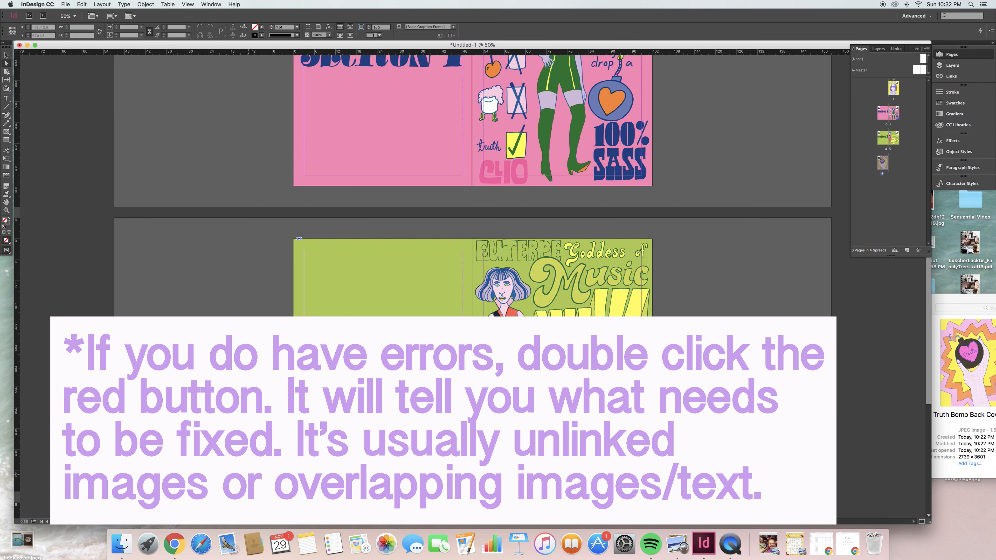
Save the document as DG Character in the Documents folder, in InDesign CC 2015 format
left_click(65, 4)
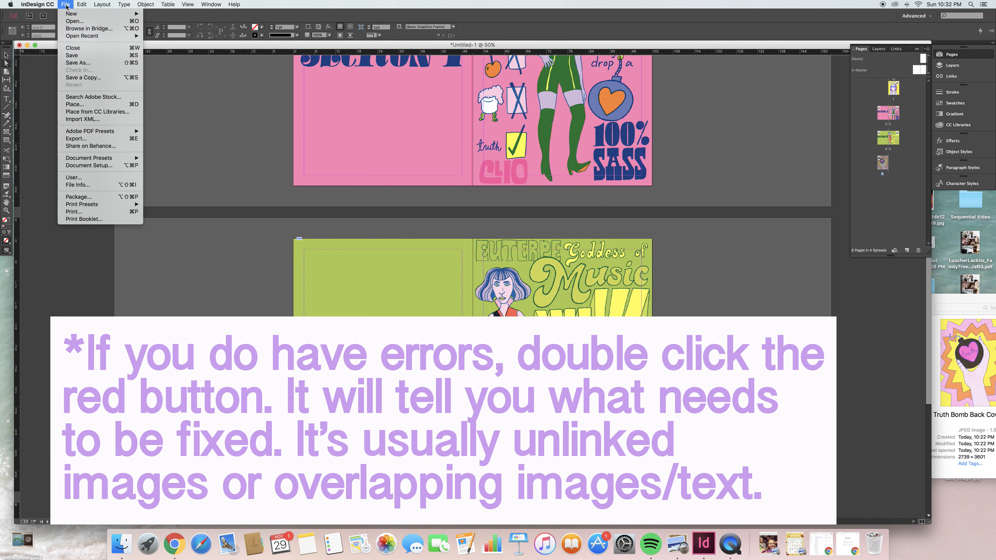
left_click(66, 56)
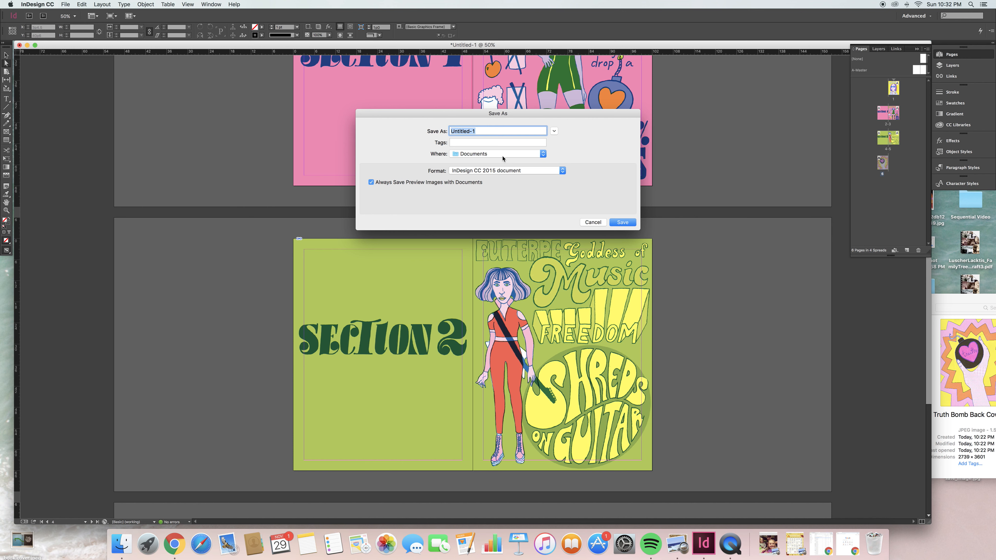
type("C")
key("BackSpace")
type("DG Character PD")
key("BackSpace")
key("BackSpace")
key("BackSpace")
left_click(622, 222)
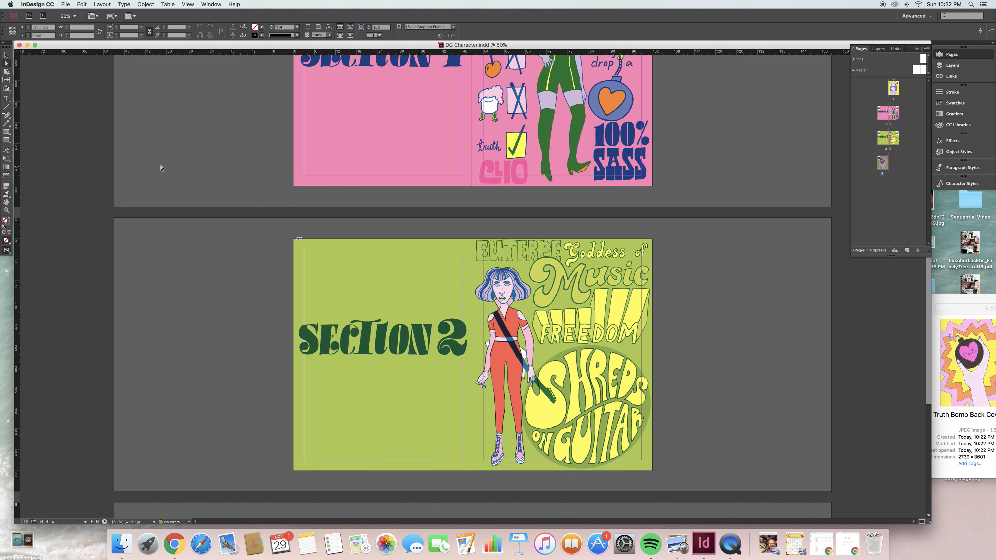
left_click(65, 5)
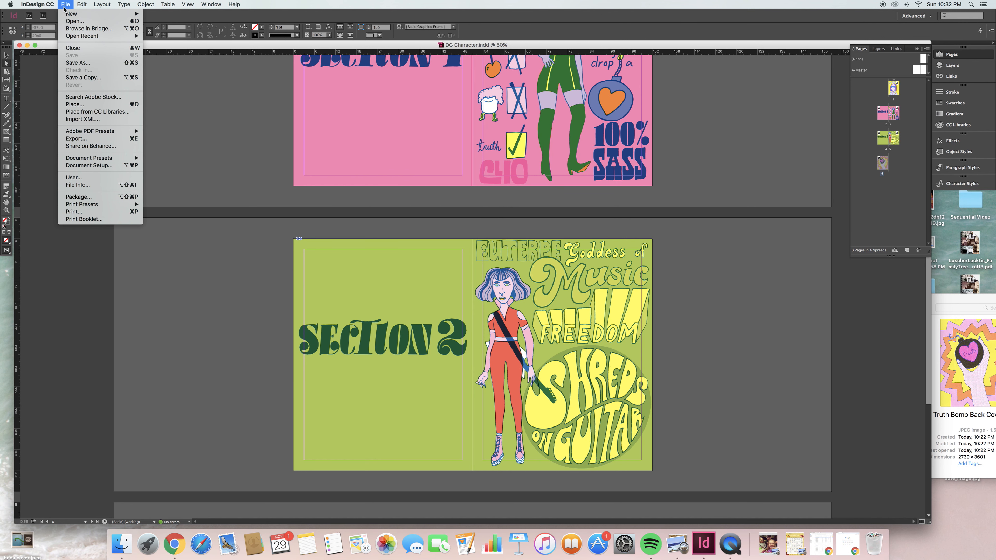
left_click(104, 142)
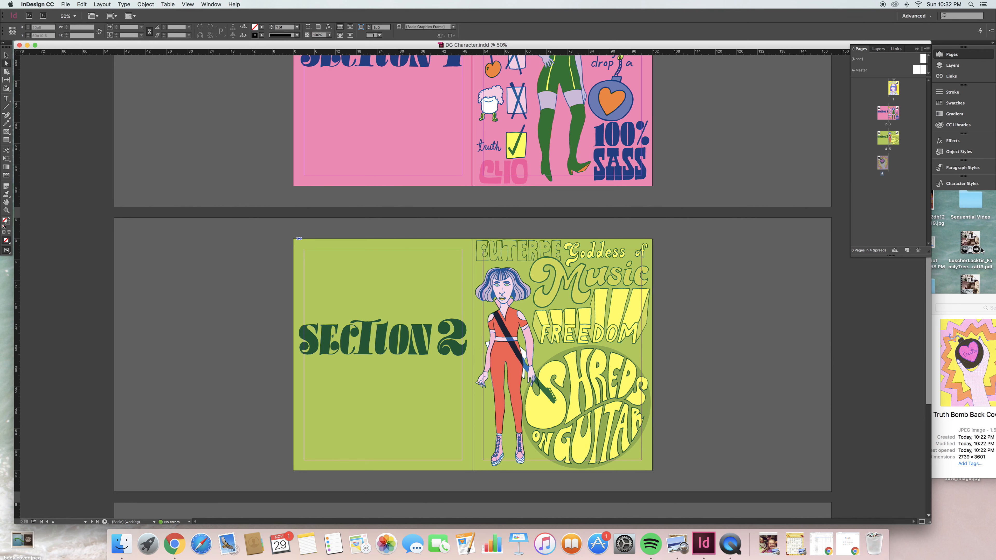
Switch to Finder and locate the saved DG Character.indd file in the Documents folder
left_click(964, 299)
left_click(705, 393)
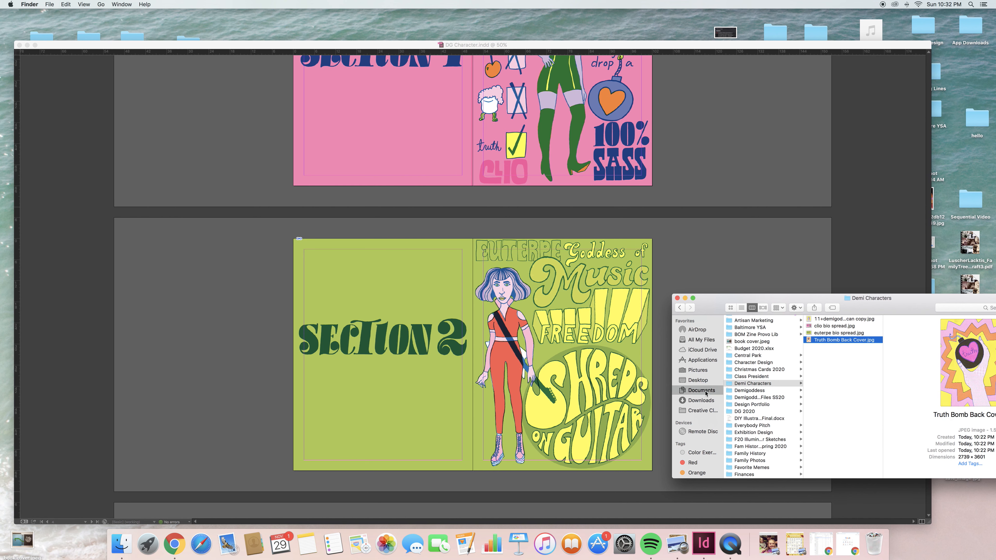
scroll(817, 443, "up", 10)
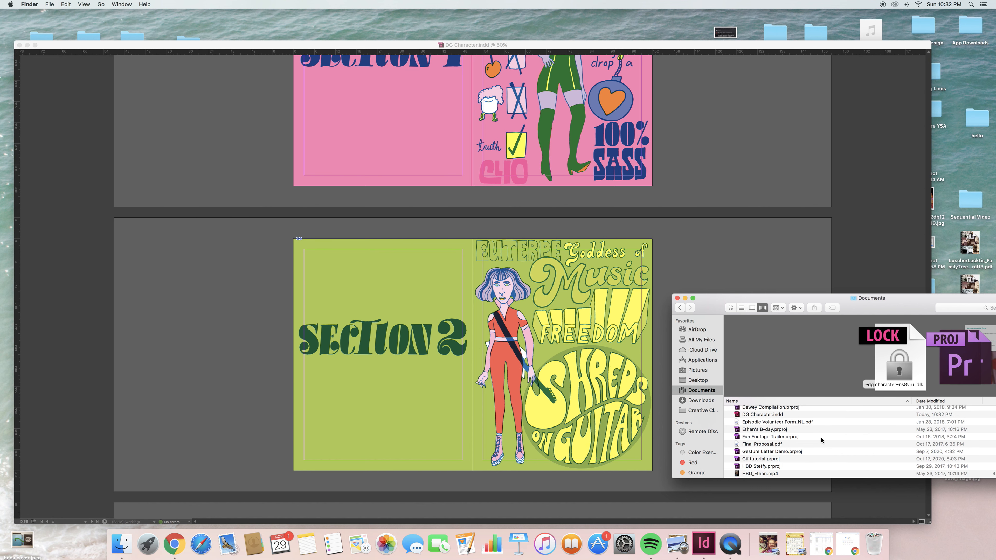
scroll(821, 440, "up", 1)
left_click(779, 421)
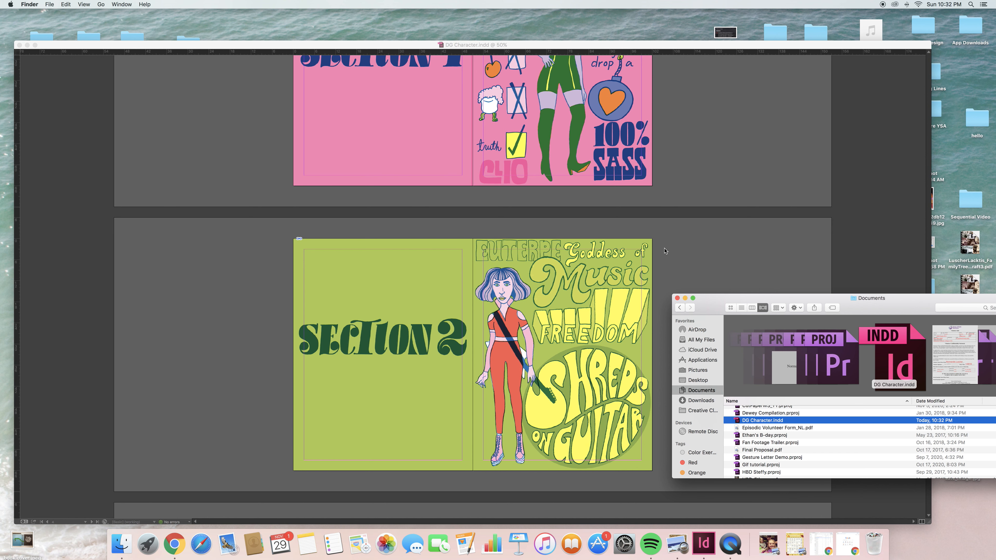
Switch back to InDesign and start exporting the document to the Desktop as DG Character in Adobe PDF (Interactive) format
left_click(658, 257)
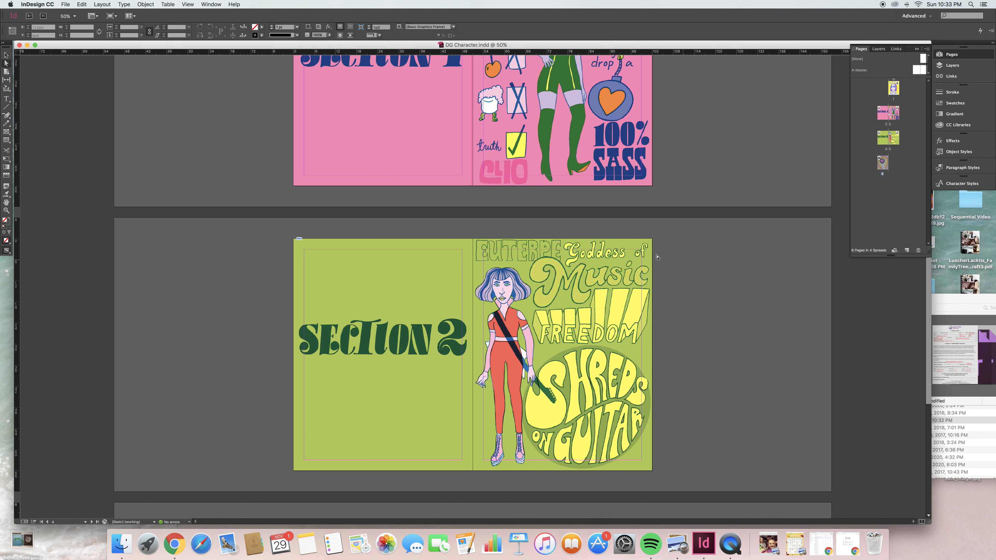
left_click(65, 4)
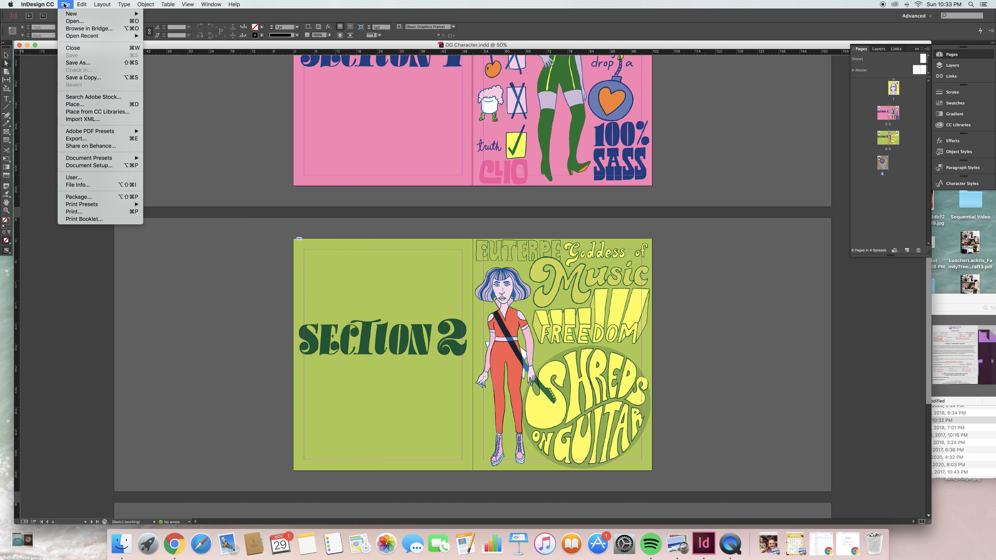
left_click(84, 140)
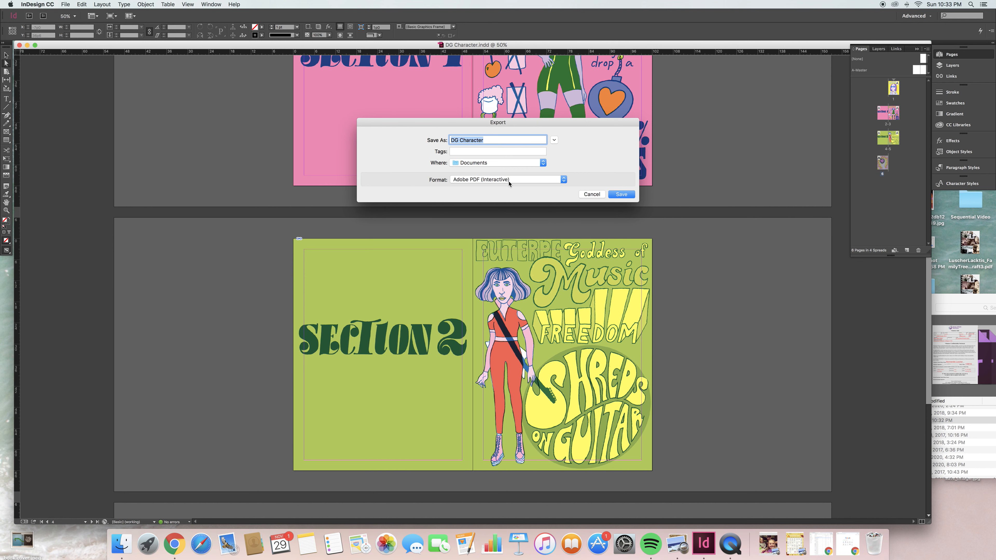
left_click(469, 162)
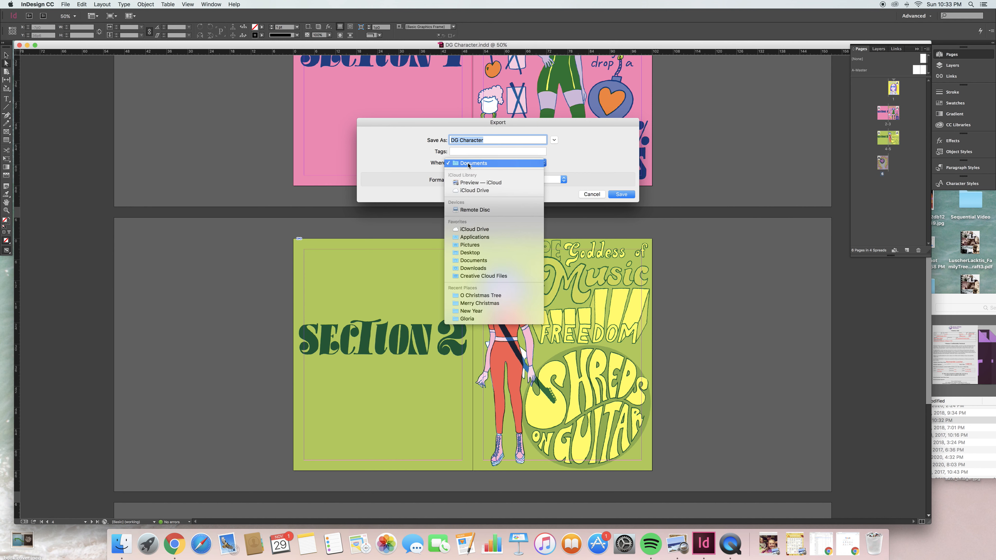
left_click(474, 253)
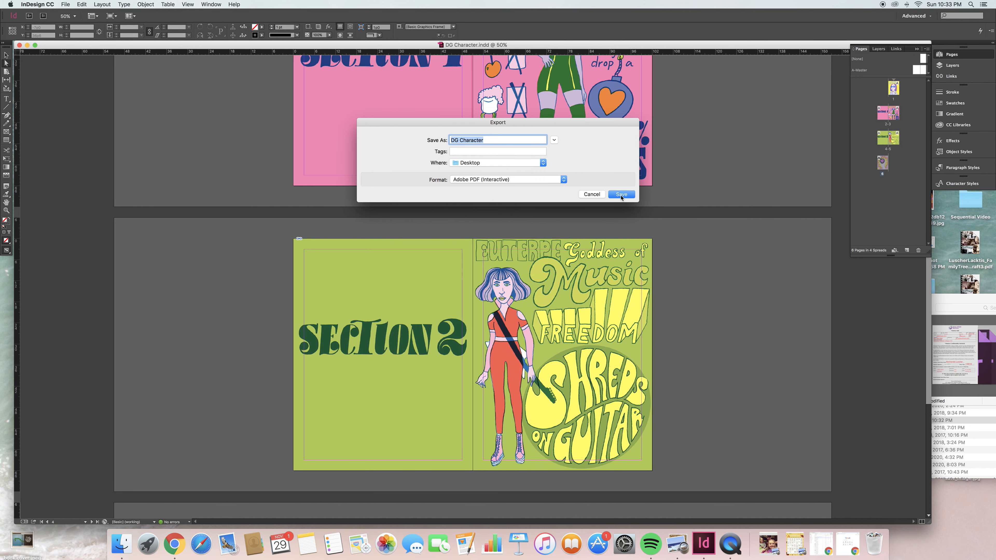
left_click(622, 195)
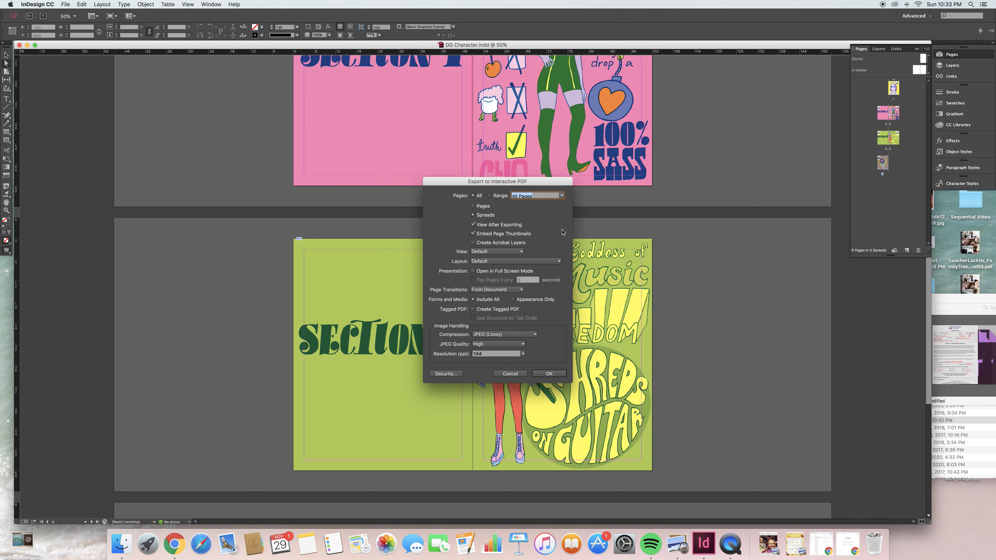
Export all pages as spreads to the interactive PDF, keeping JPEG quality High and setting the resolution to 300 ppi
left_click(479, 208)
left_click(472, 215)
left_click(523, 344)
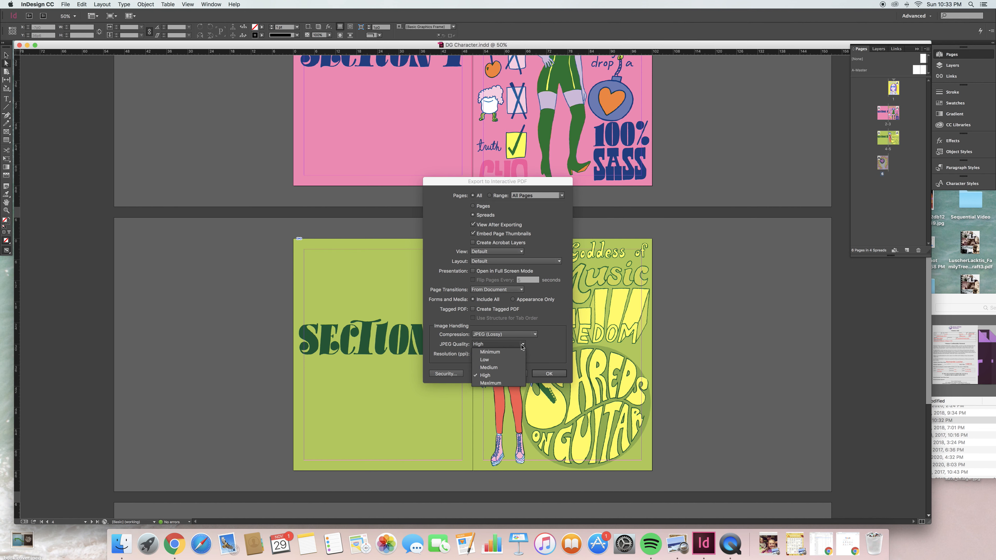
left_click(535, 348)
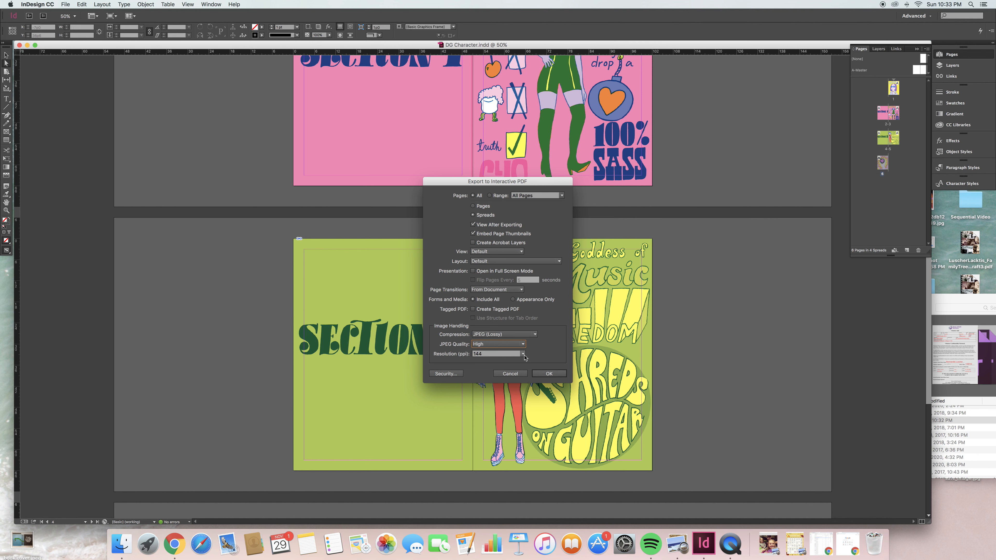
left_click(523, 354)
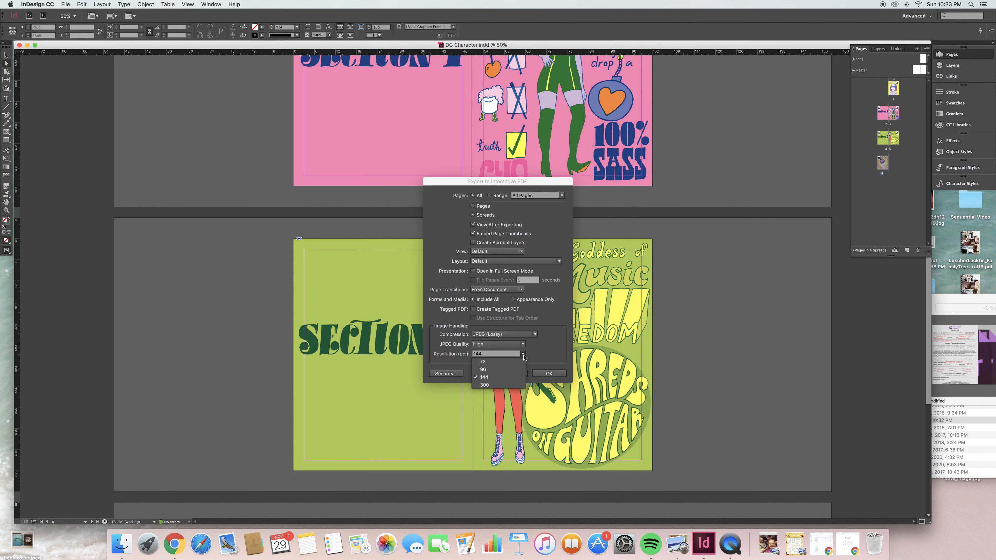
left_click(509, 384)
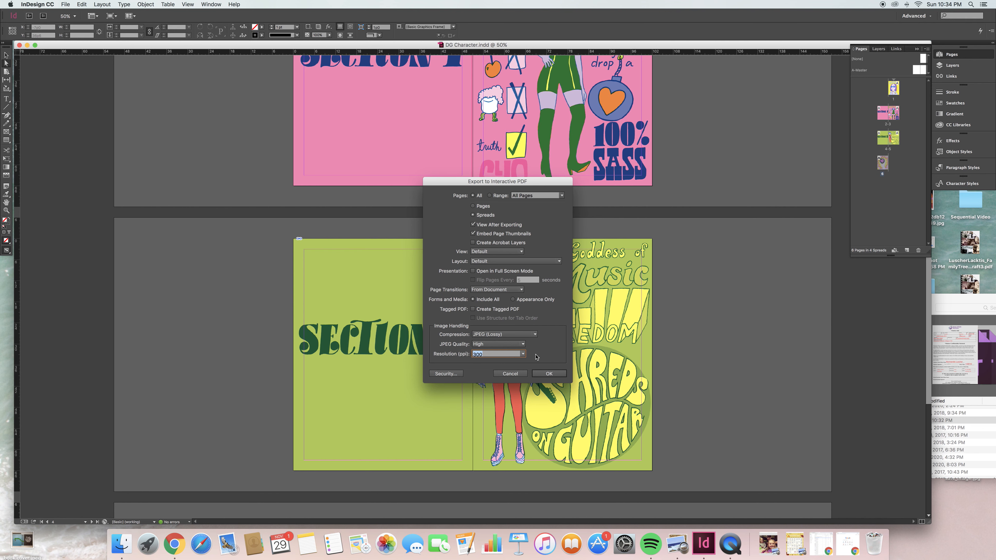
left_click(522, 355)
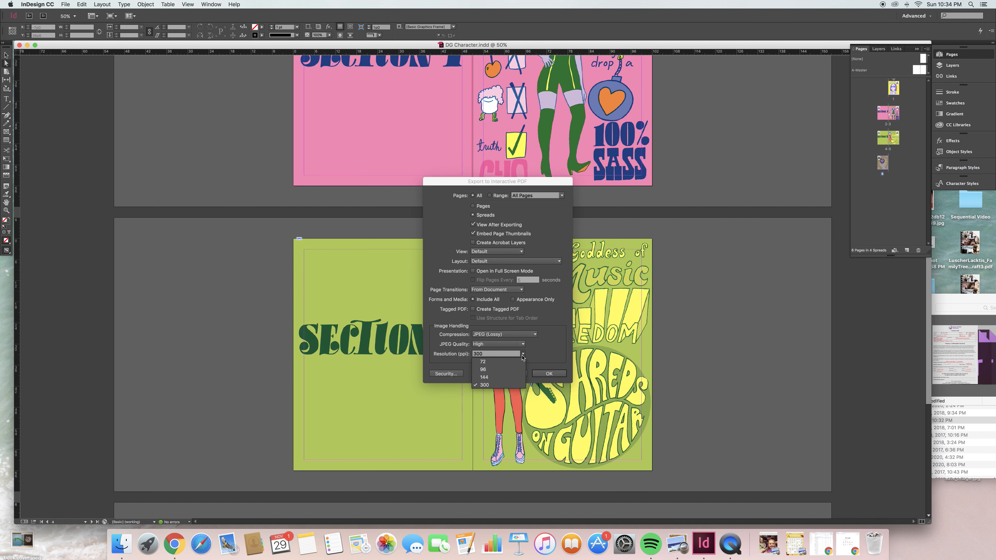
left_click(548, 352)
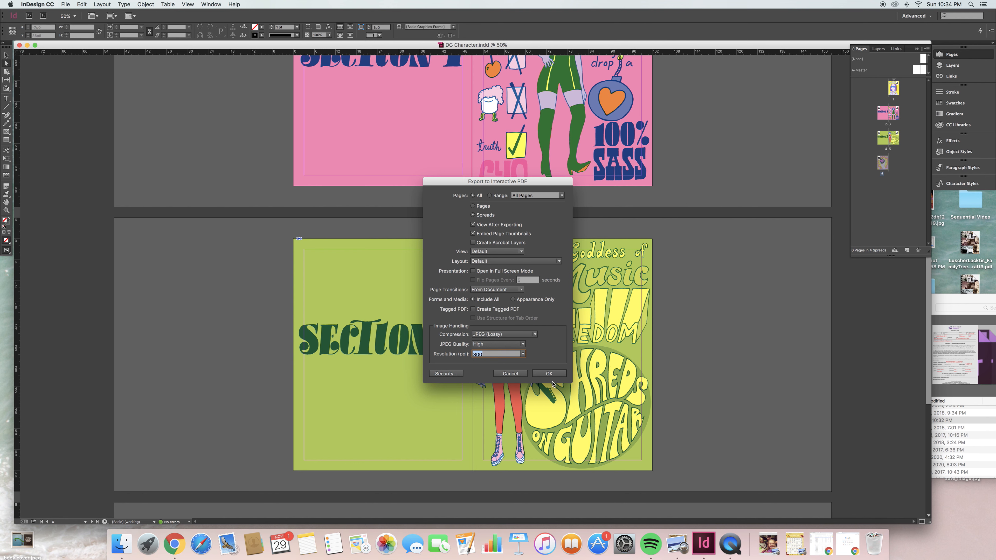
left_click(548, 375)
left_click(548, 374)
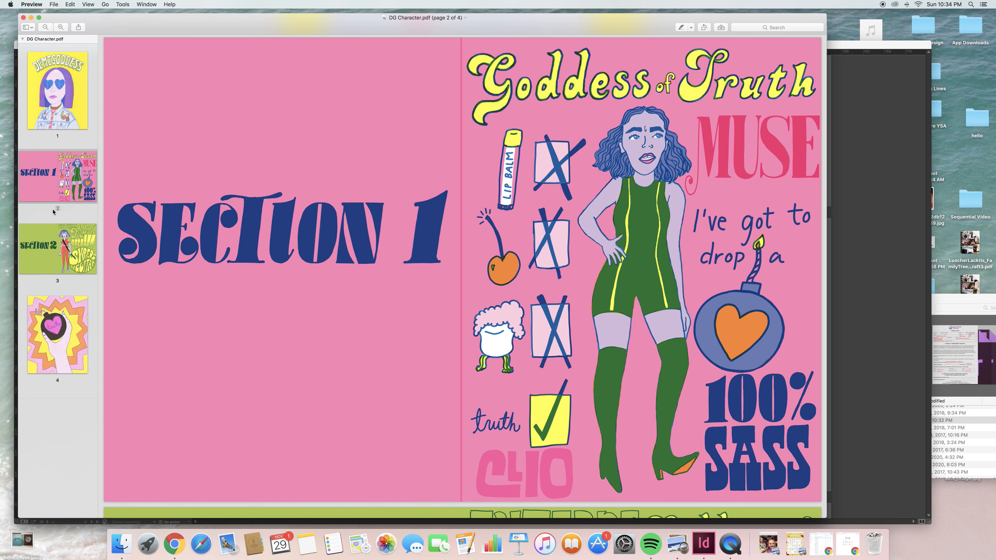
Review the exported DG Character PDF in Preview, from the front cover through both section spreads to the back cover
left_click(55, 110)
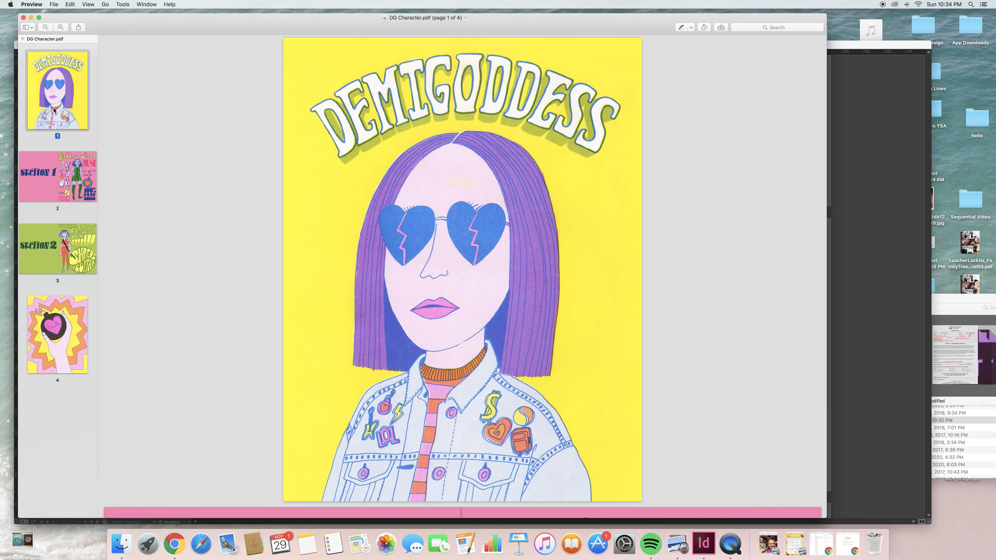
key("Down")
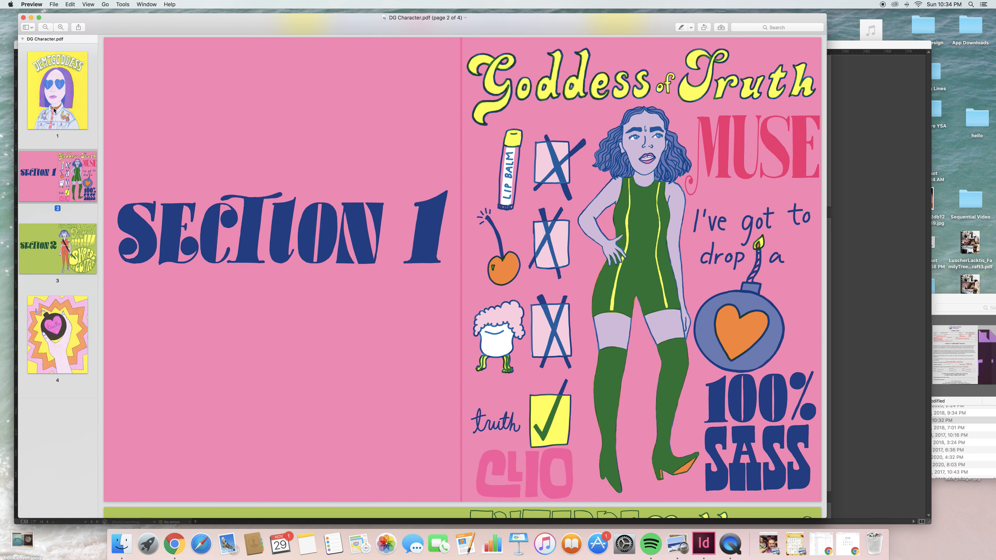
key("Down")
key("Down")
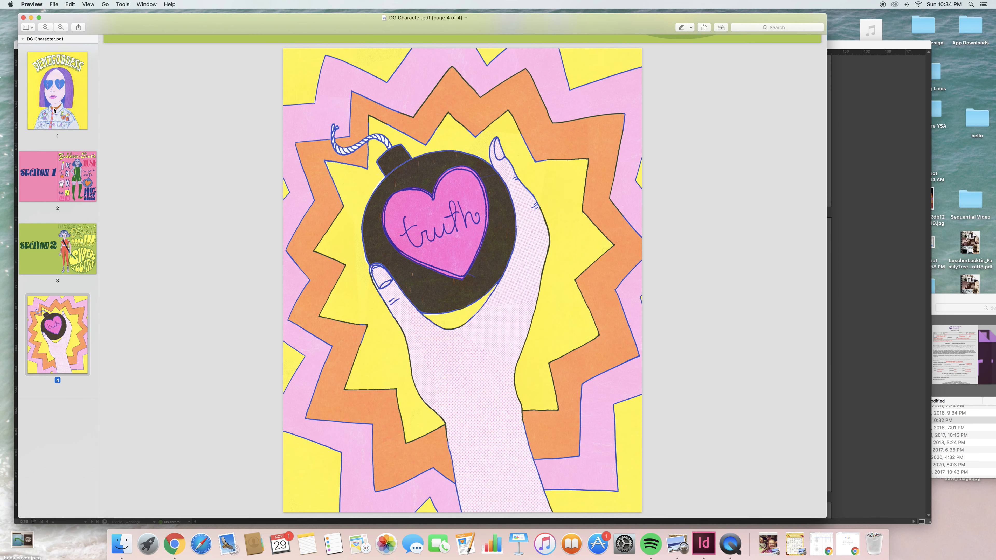